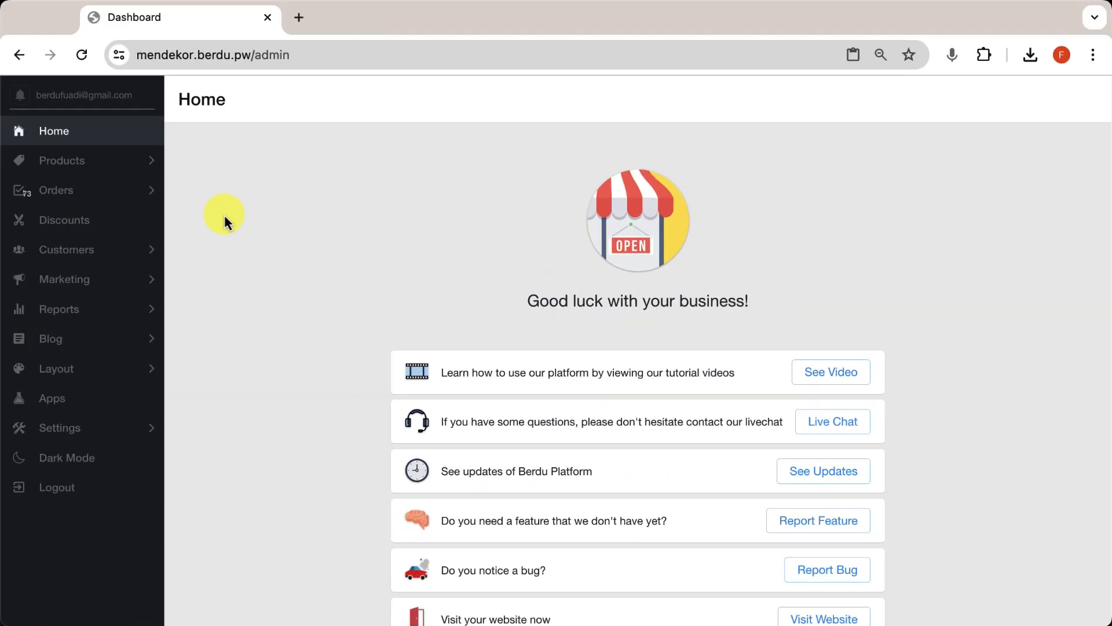
- Open the HOLIDAY PACKAGE custom page in the layout editor
click(82, 377)
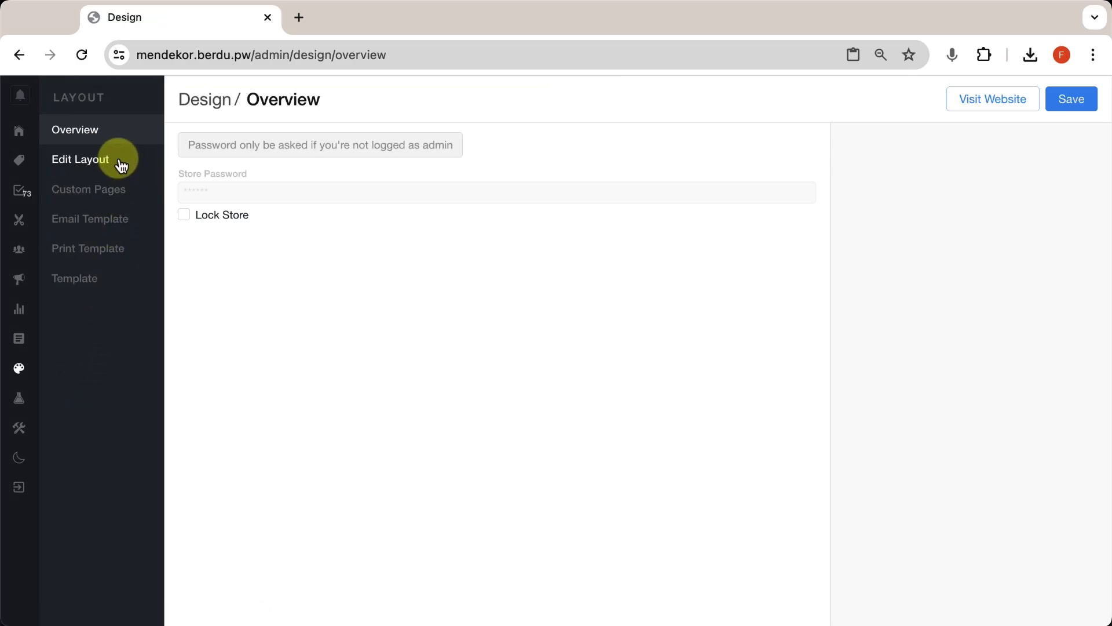
click(104, 197)
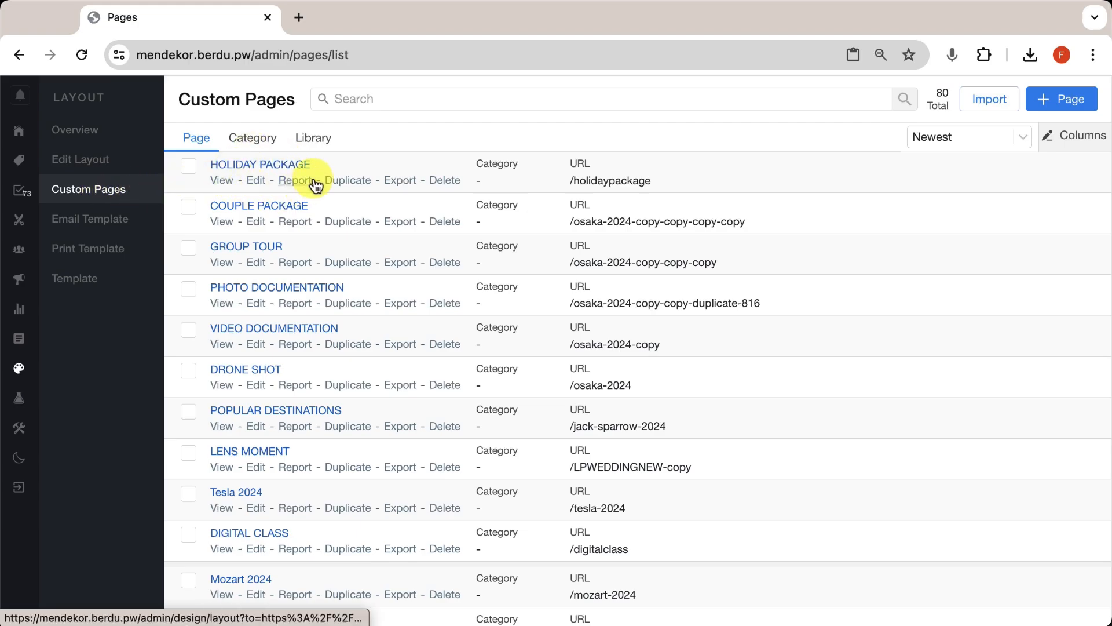
click(255, 182)
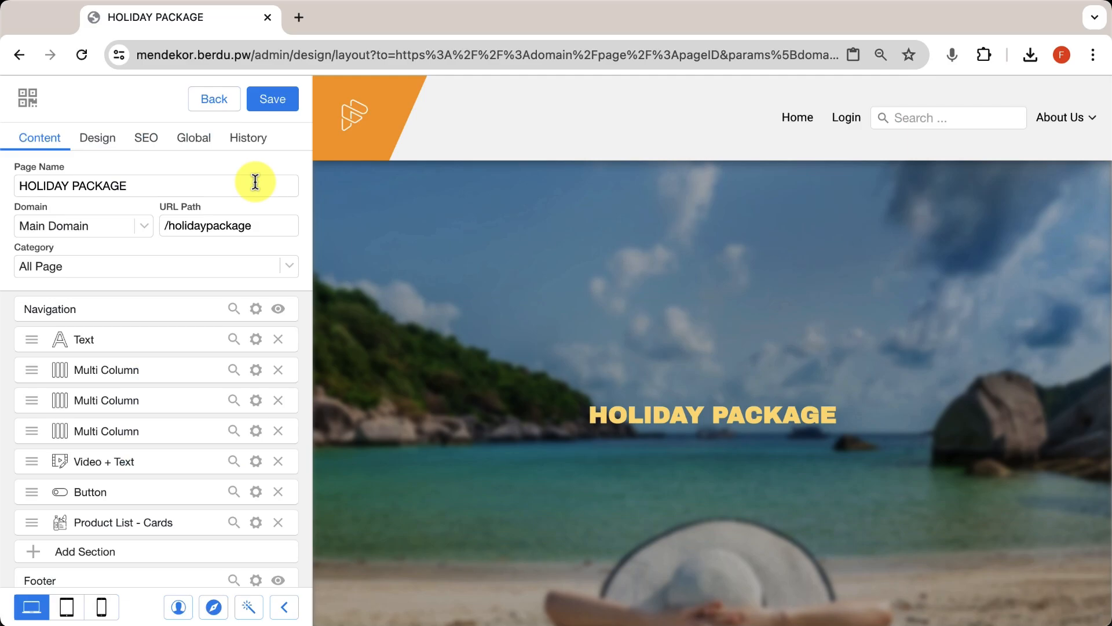
- Look through the HOLIDAY PACKAGE page preview from the header and hero image down to the product cards and footer
scroll(501, 217, down, 20)
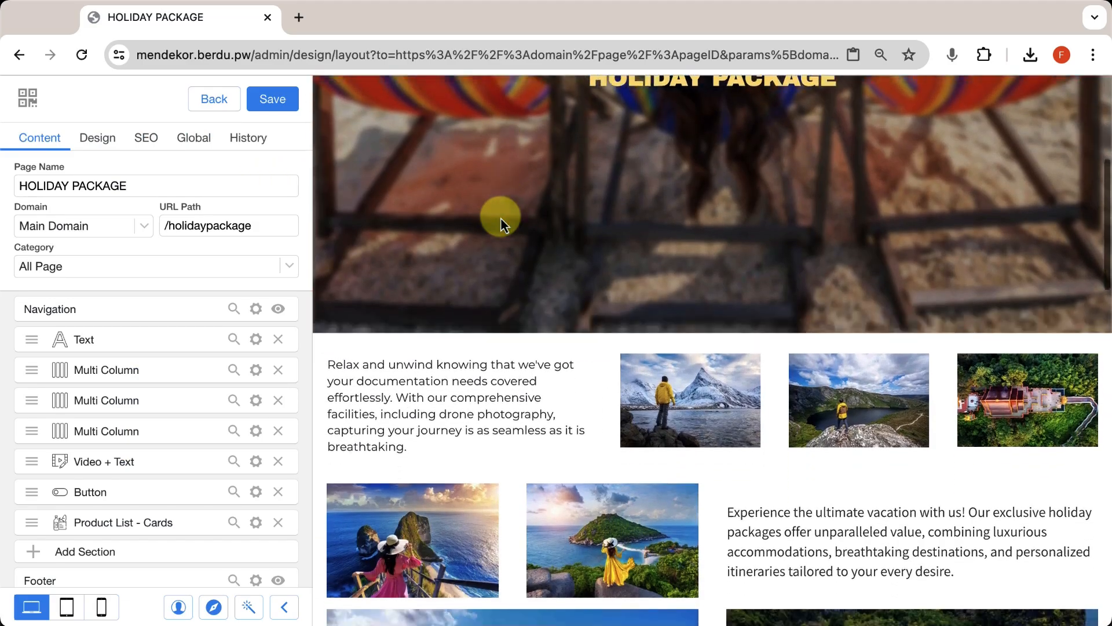
scroll(500, 217, down, 10)
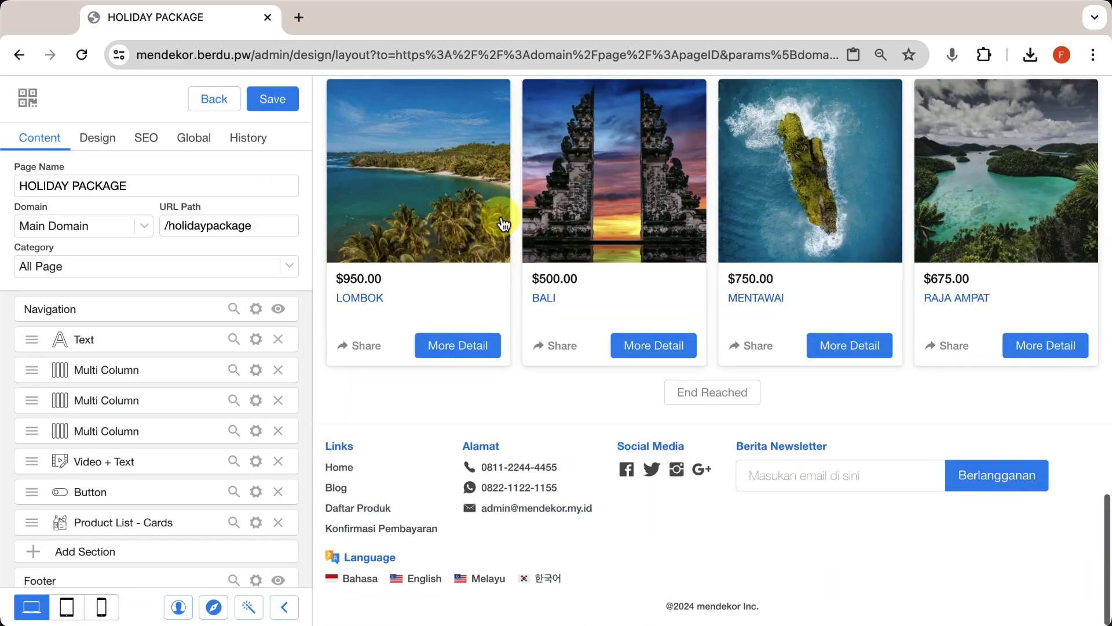
scroll(500, 217, up, 15)
scroll(500, 217, up, 10)
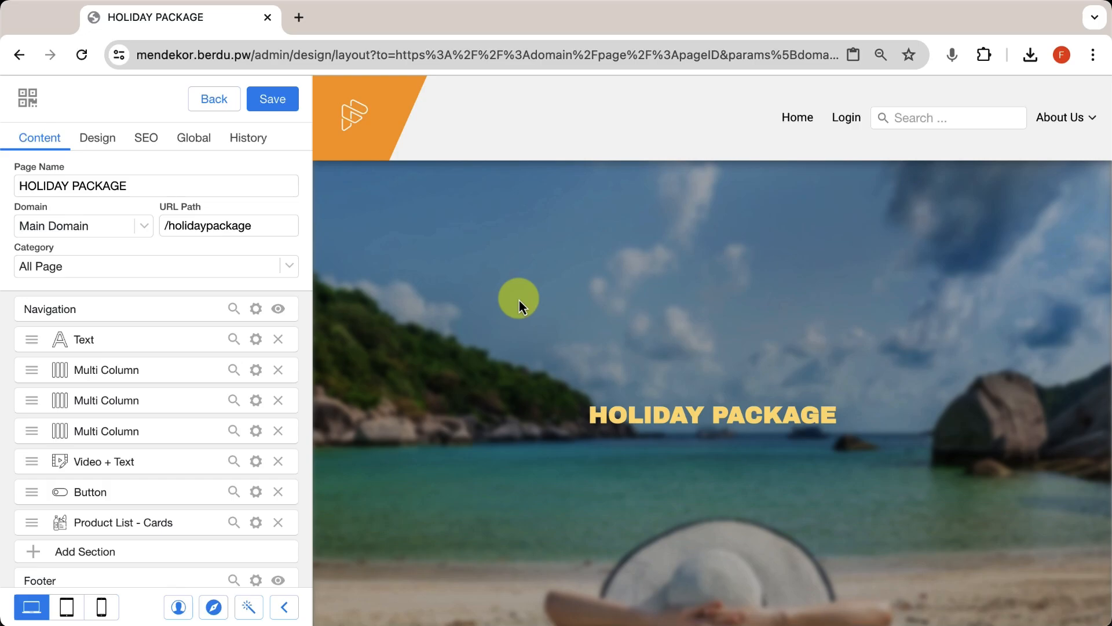
scroll(493, 311, down, 5)
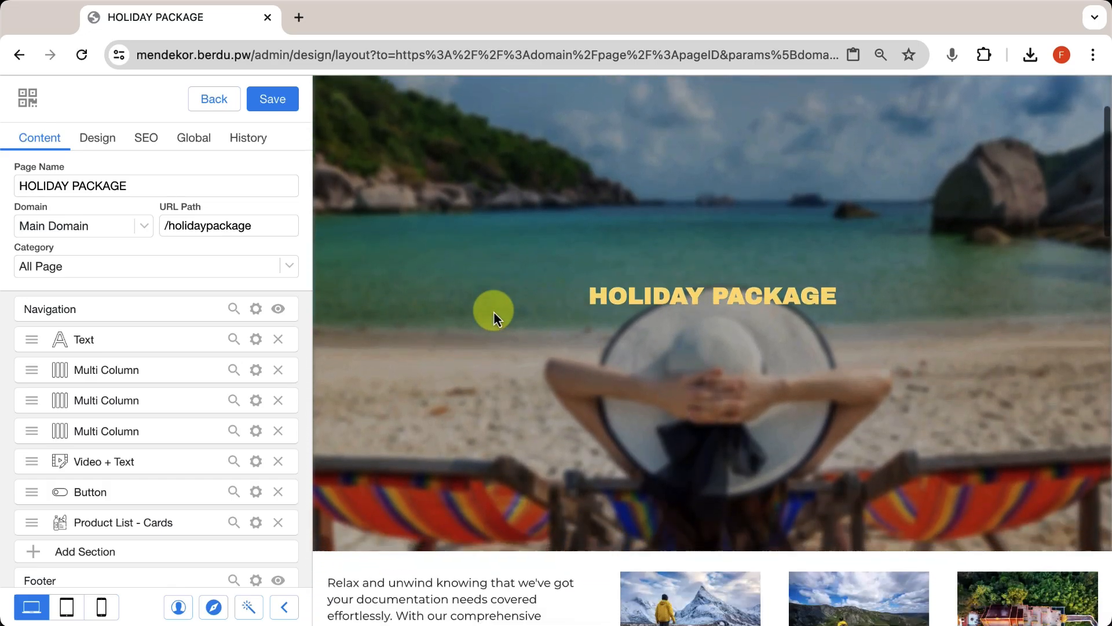
scroll(493, 311, down, 4)
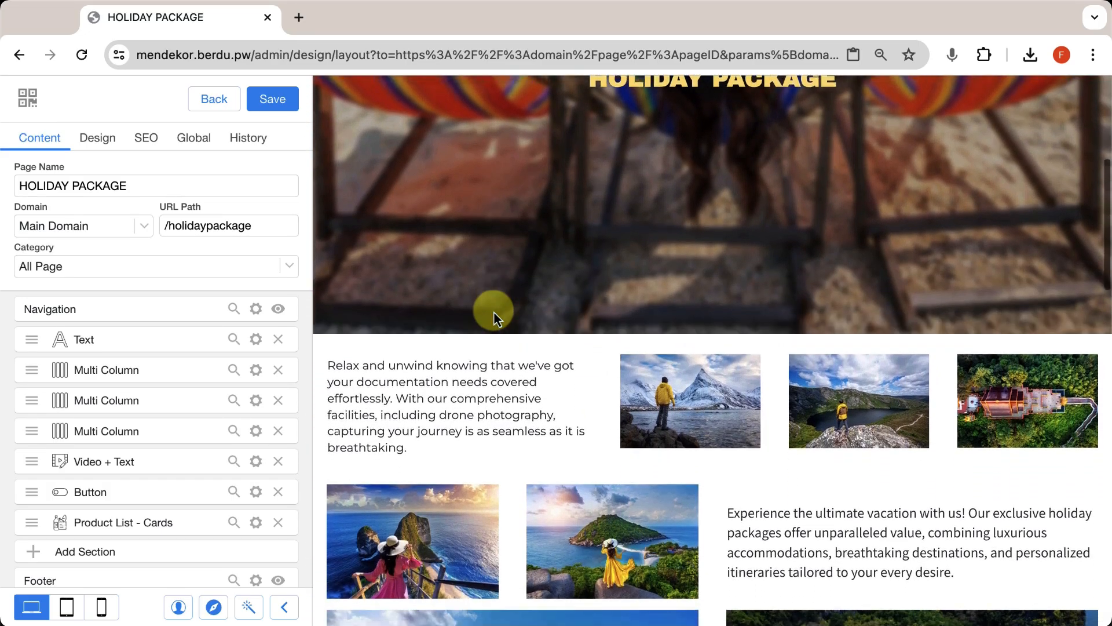
scroll(494, 311, up, 9)
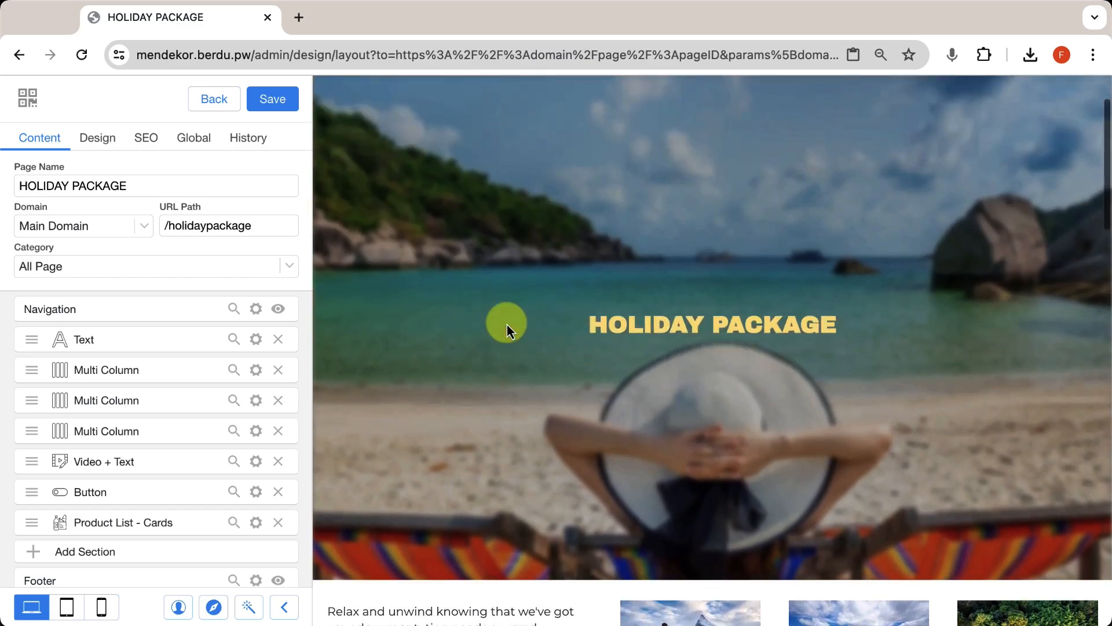
scroll(506, 325, down, 3)
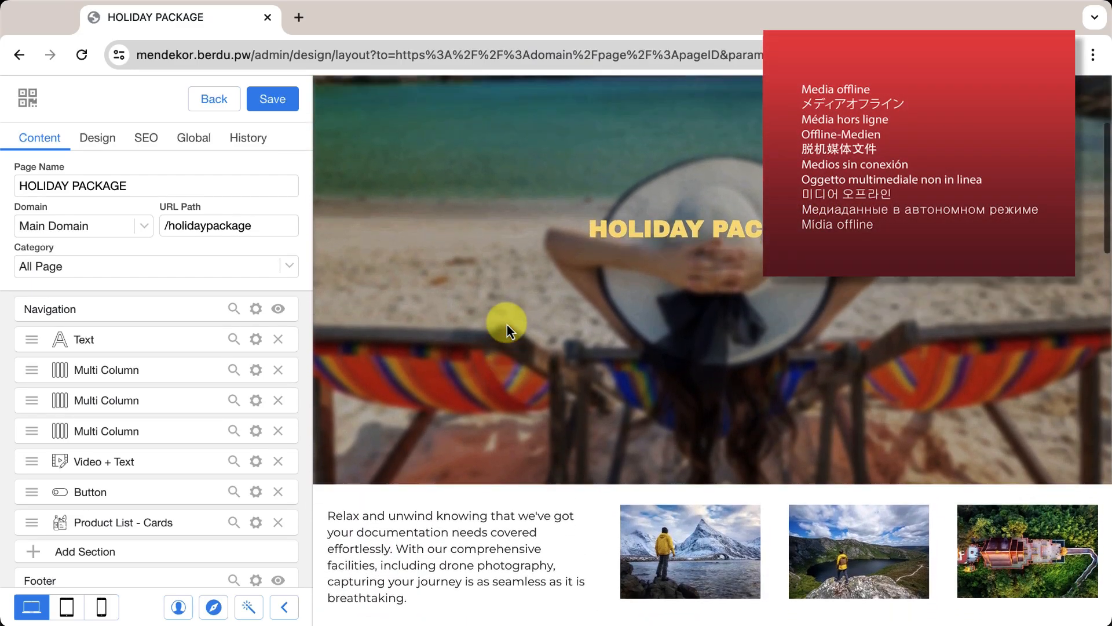
scroll(506, 324, up, 3)
scroll(506, 324, down, 3)
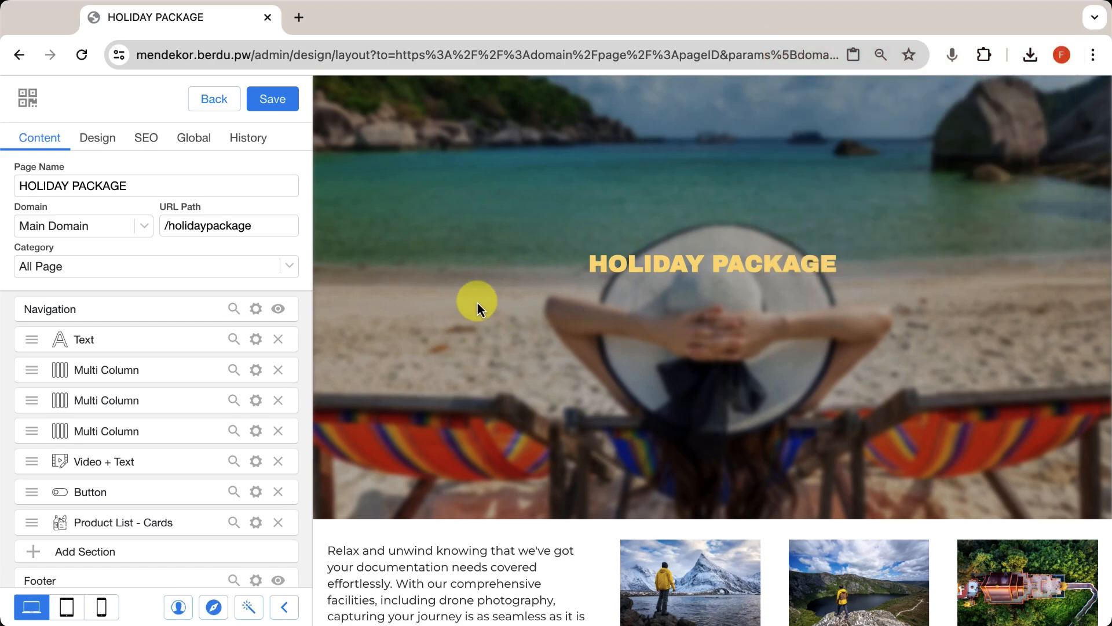
scroll(477, 304, up, 3)
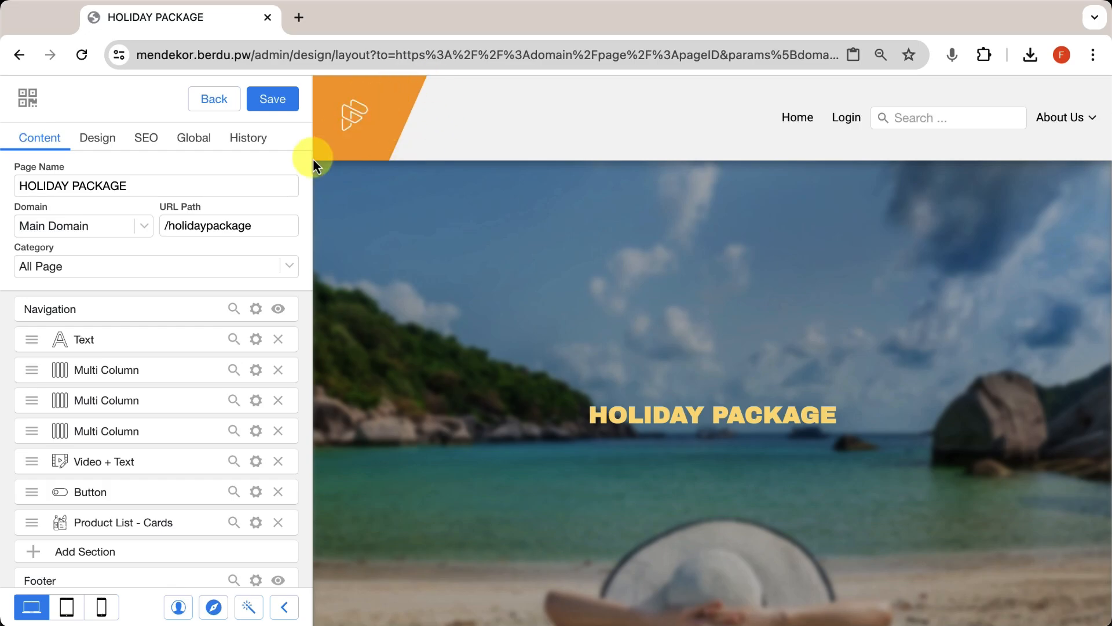
- Inspect the menu items in the page's default Navigation settings, and cancel out of them
click(215, 267)
click(191, 310)
click(260, 272)
click(202, 325)
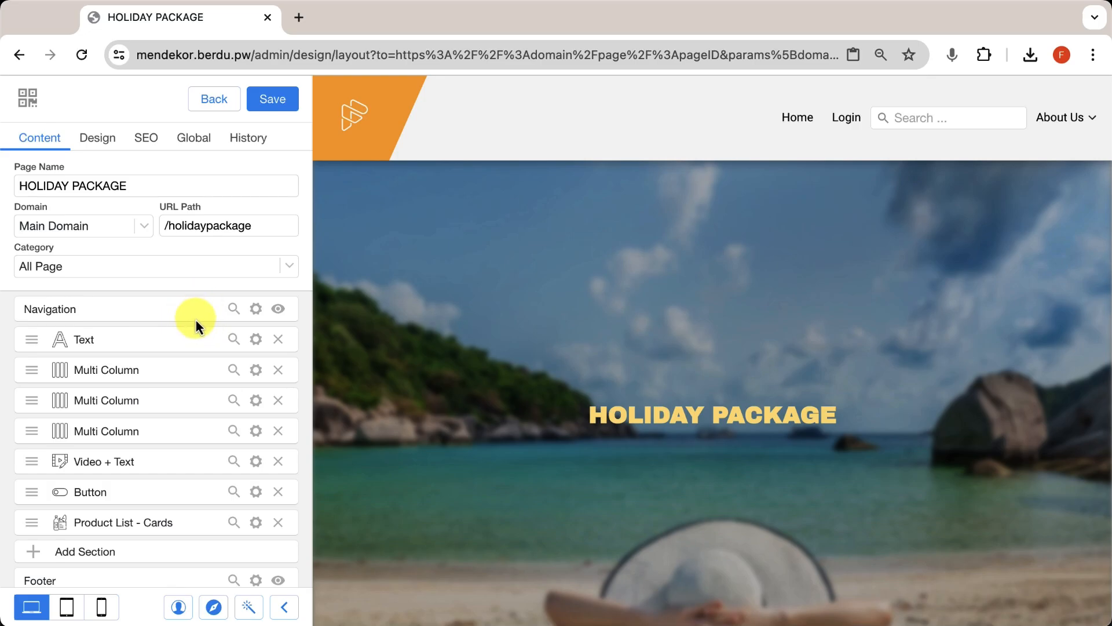
click(255, 309)
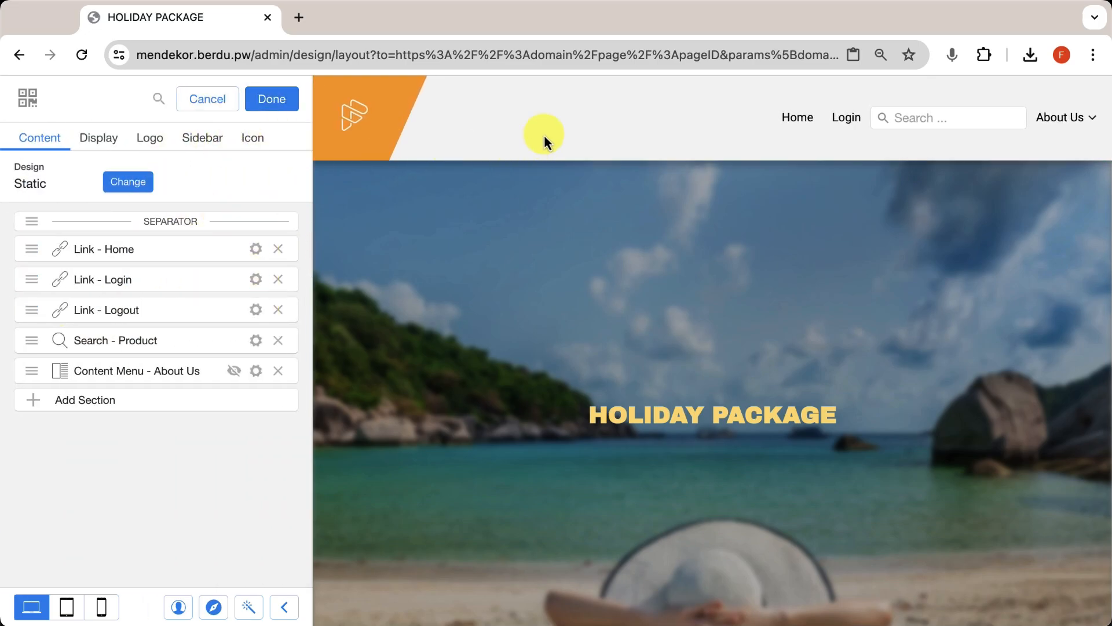
click(224, 107)
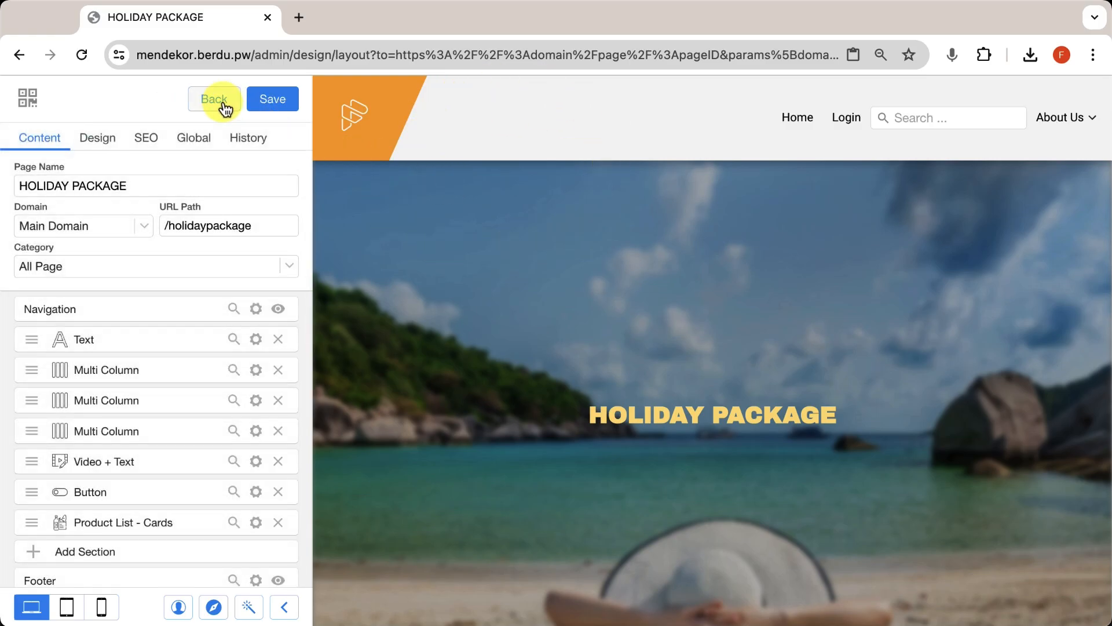
- Search the available sections for "NAV" and cancel without adding one
click(135, 555)
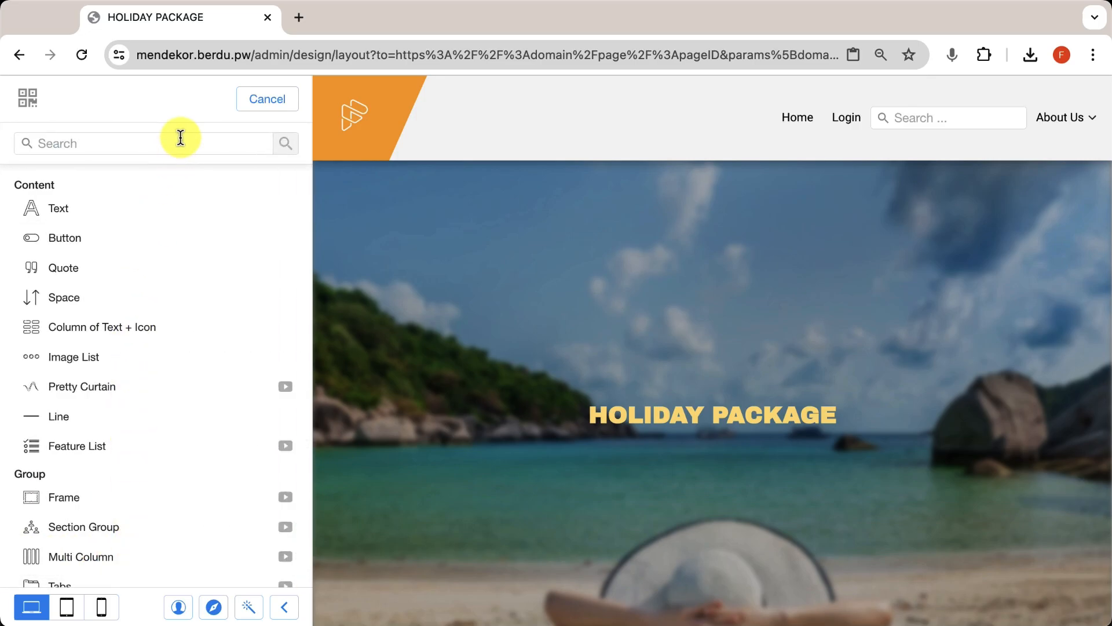
click(181, 138)
text(NAV)
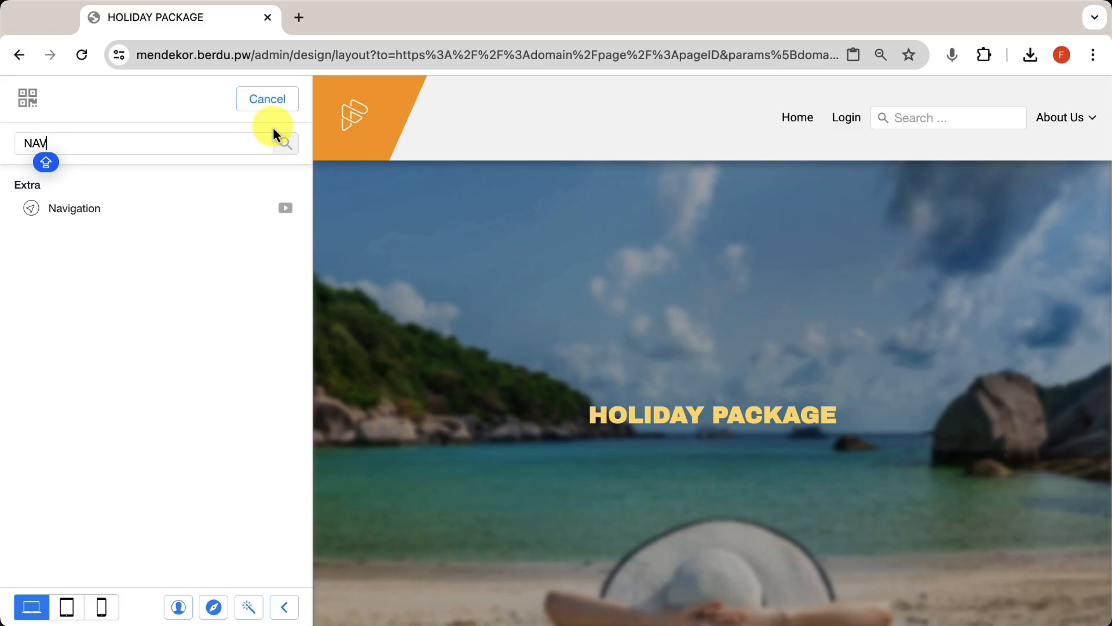
click(279, 104)
- Copy the page's default Navigation and paste it below the Text section
click(174, 268)
click(168, 302)
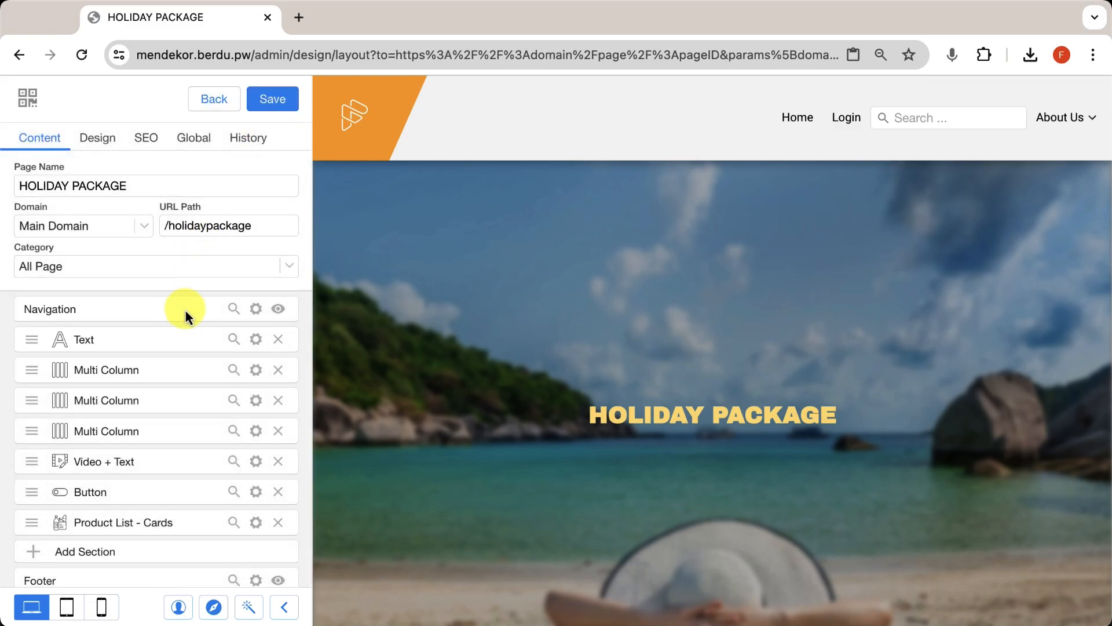
right_click(185, 309)
click(196, 348)
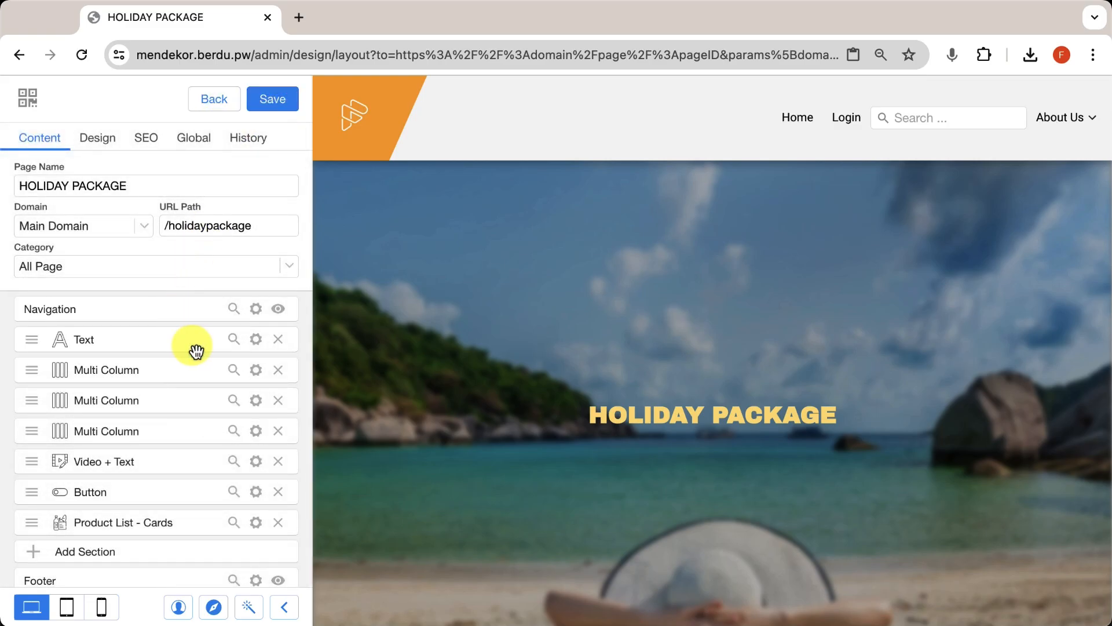
right_click(161, 347)
click(178, 410)
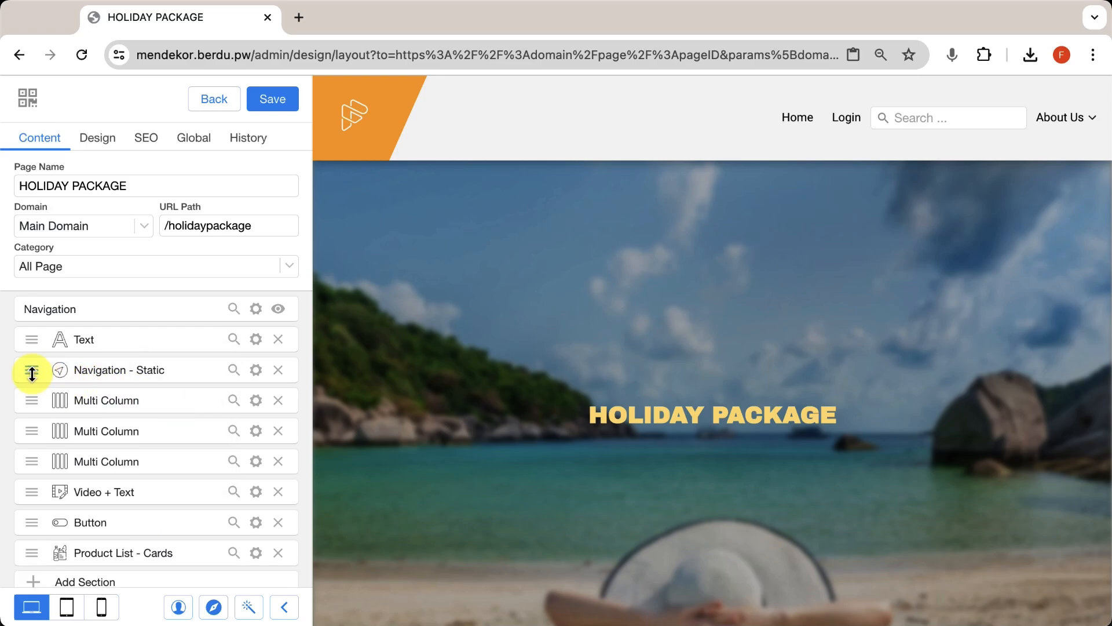
- Move the pasted Navigation - Static section above the Text section and hide the page's default Navigation
drag(32, 371, 112, 340)
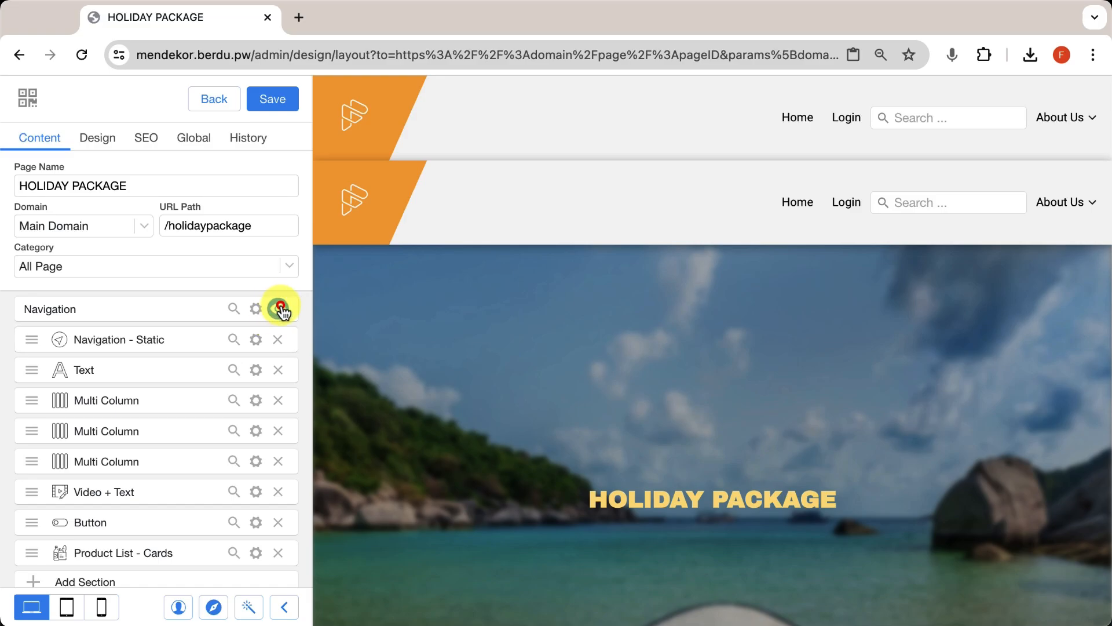
click(280, 308)
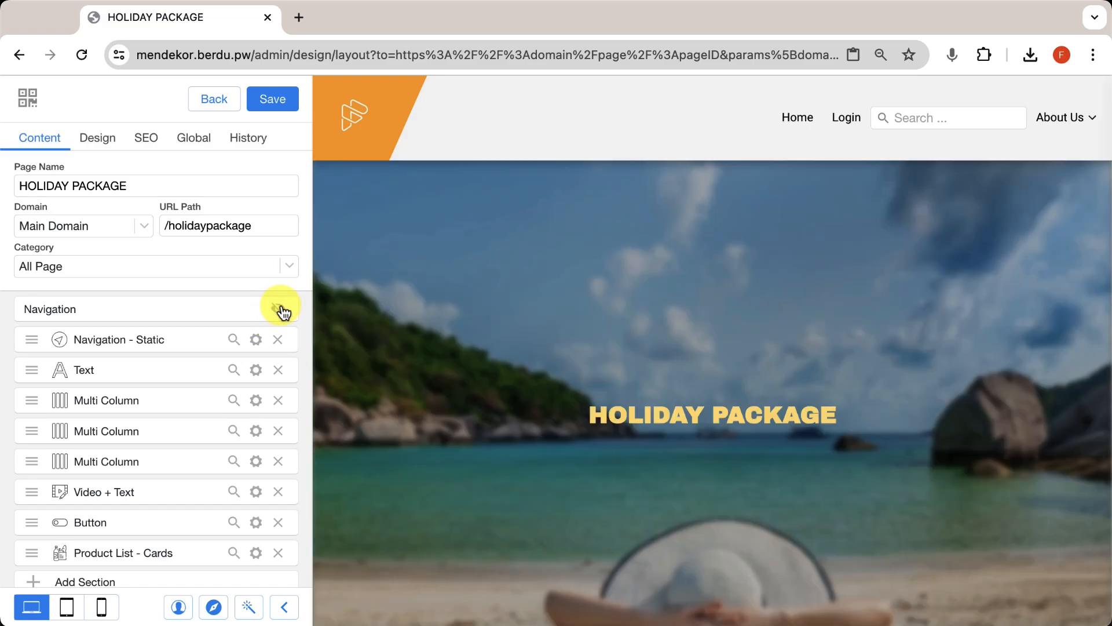
- Change the design of the Navigation - Static section to the Metalic style of the Static group
click(256, 341)
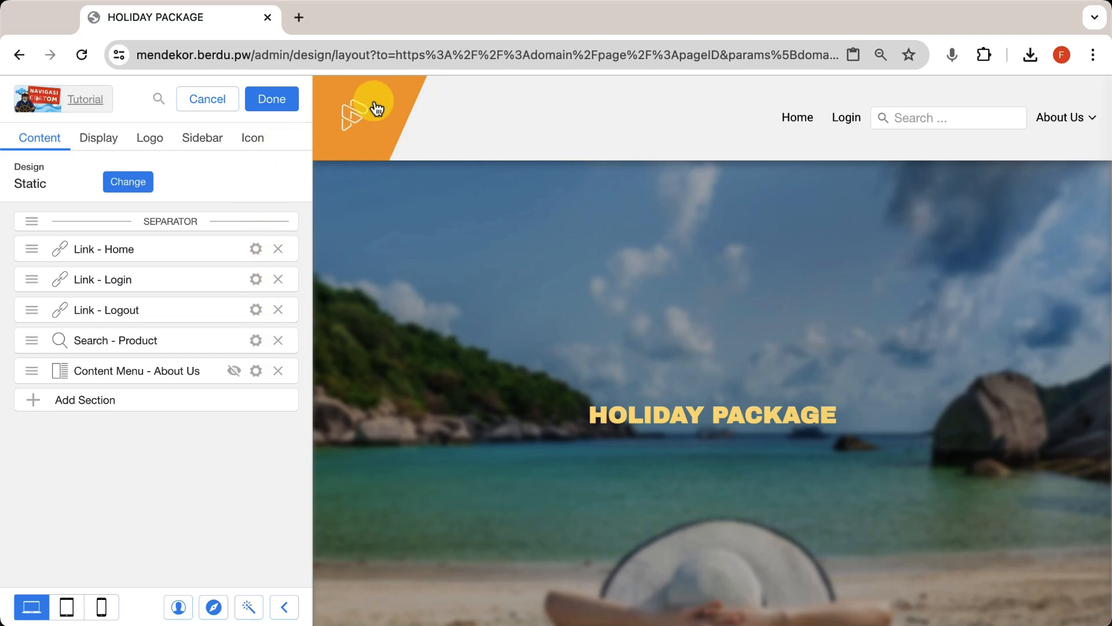
click(134, 186)
click(67, 204)
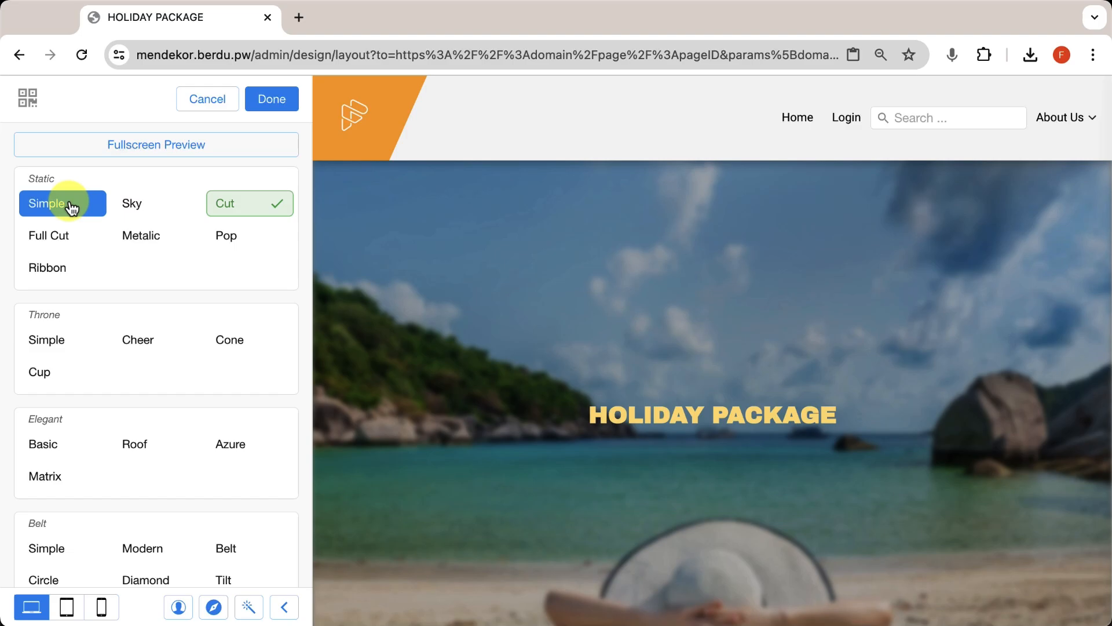
click(58, 238)
click(55, 268)
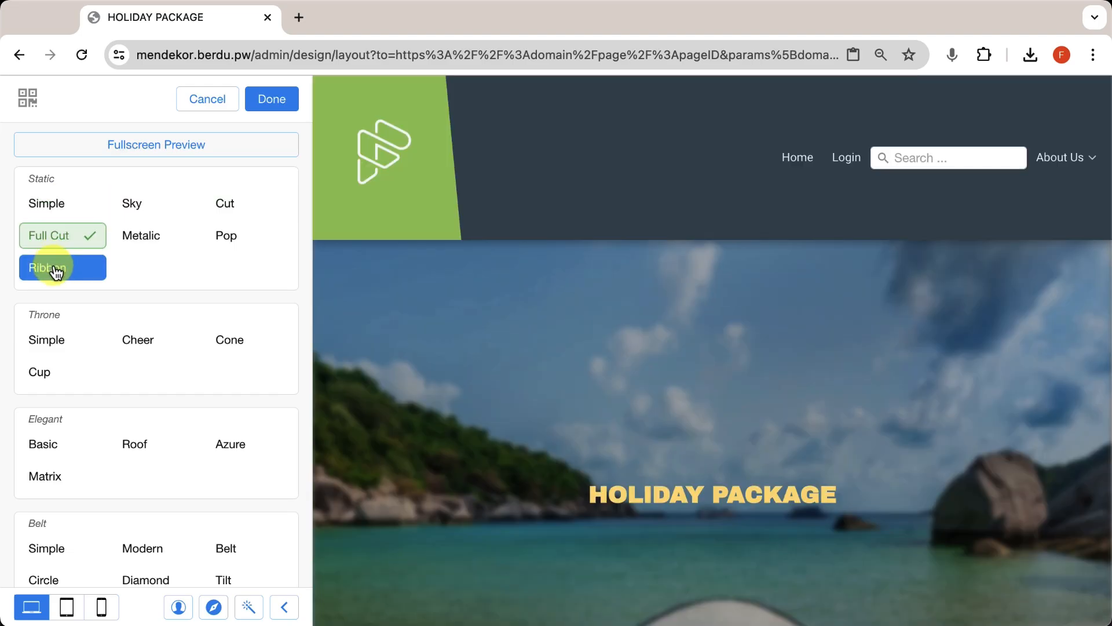
click(142, 236)
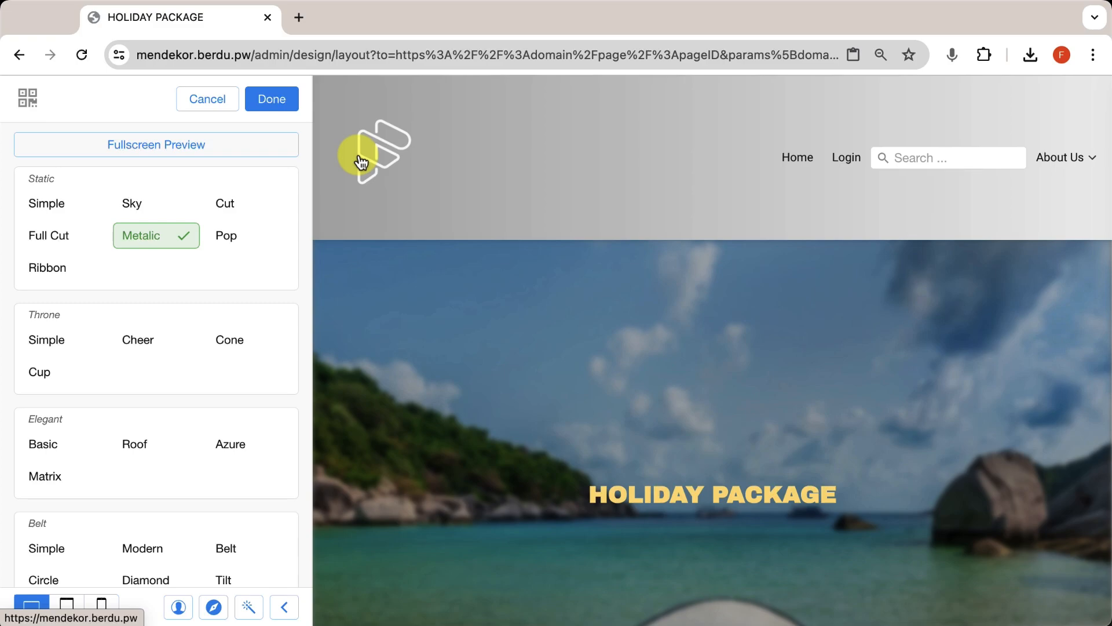
click(281, 104)
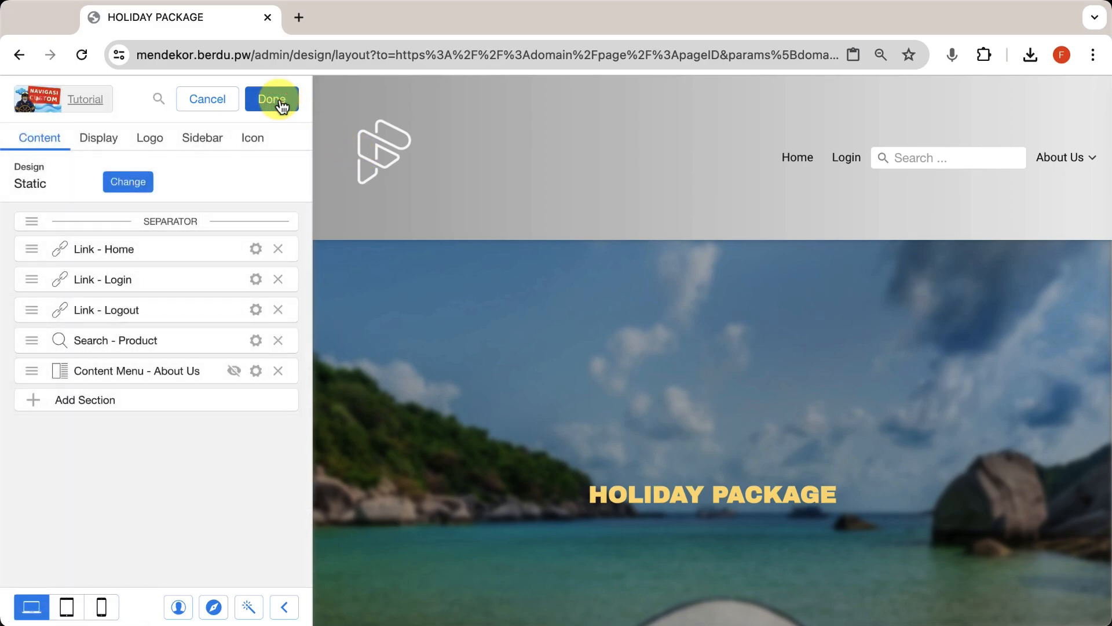
- Set the navigation logo's width to 86
click(152, 142)
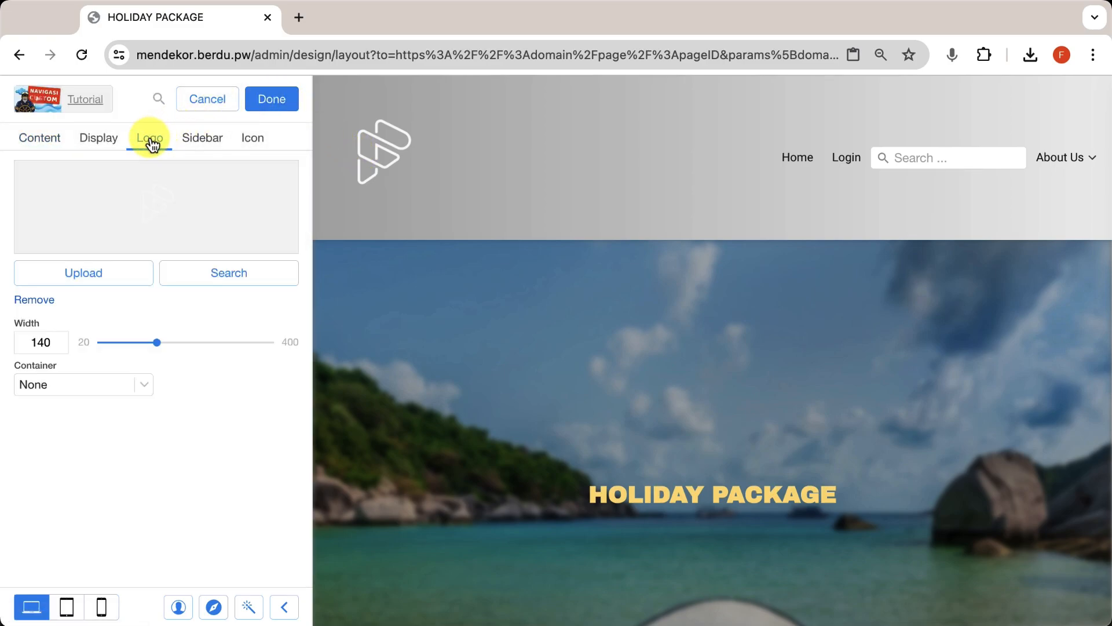
drag(155, 343, 128, 348)
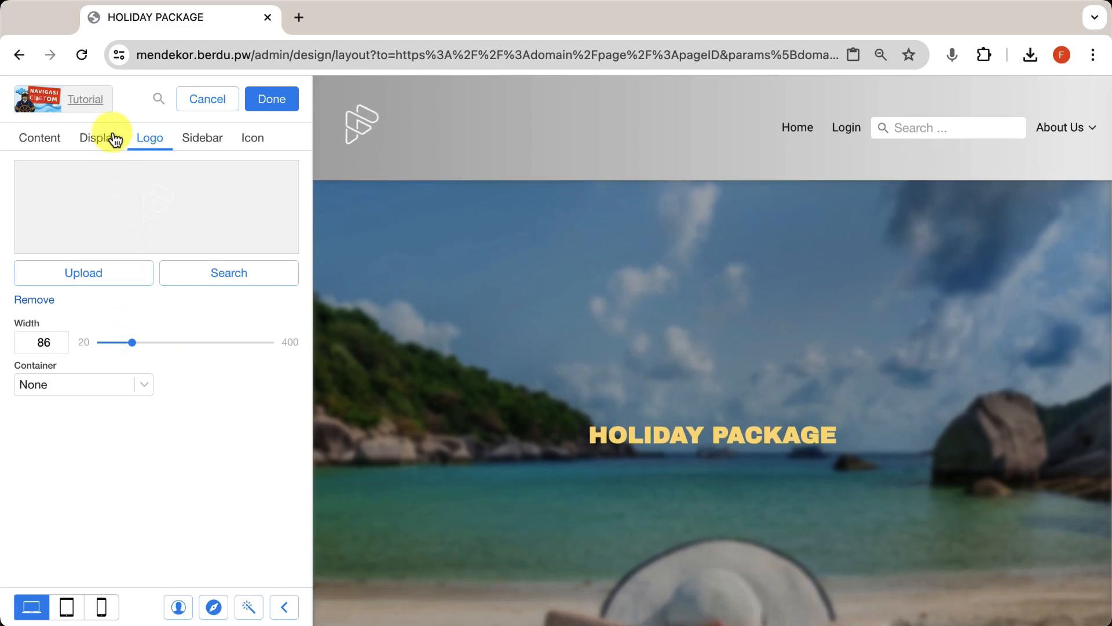
- Set the navigation's display position to Floating
click(98, 148)
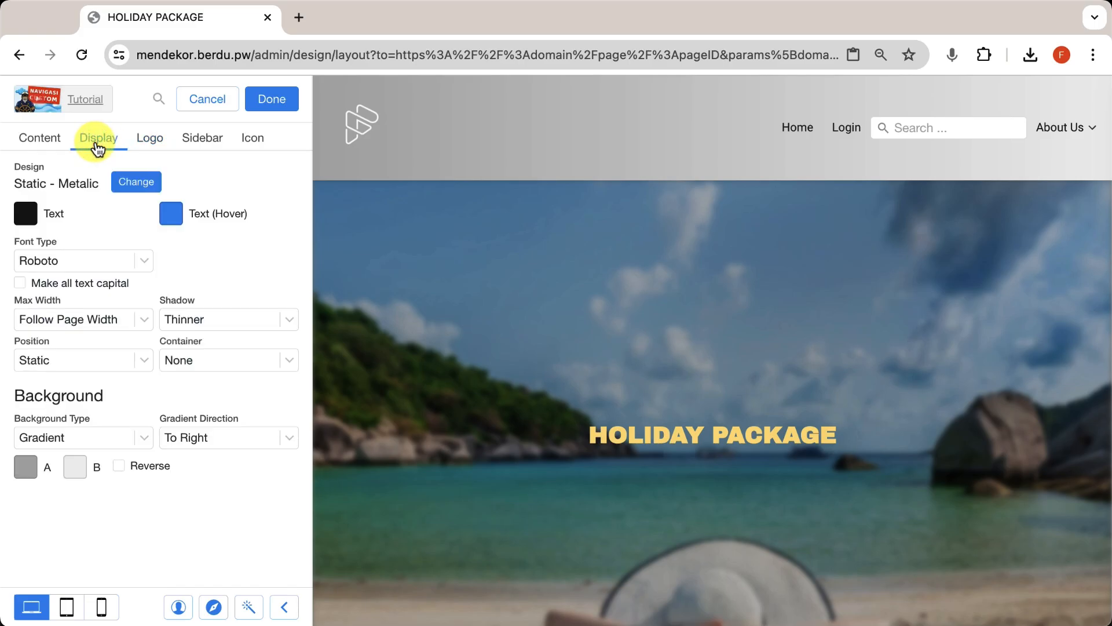
click(87, 260)
click(241, 392)
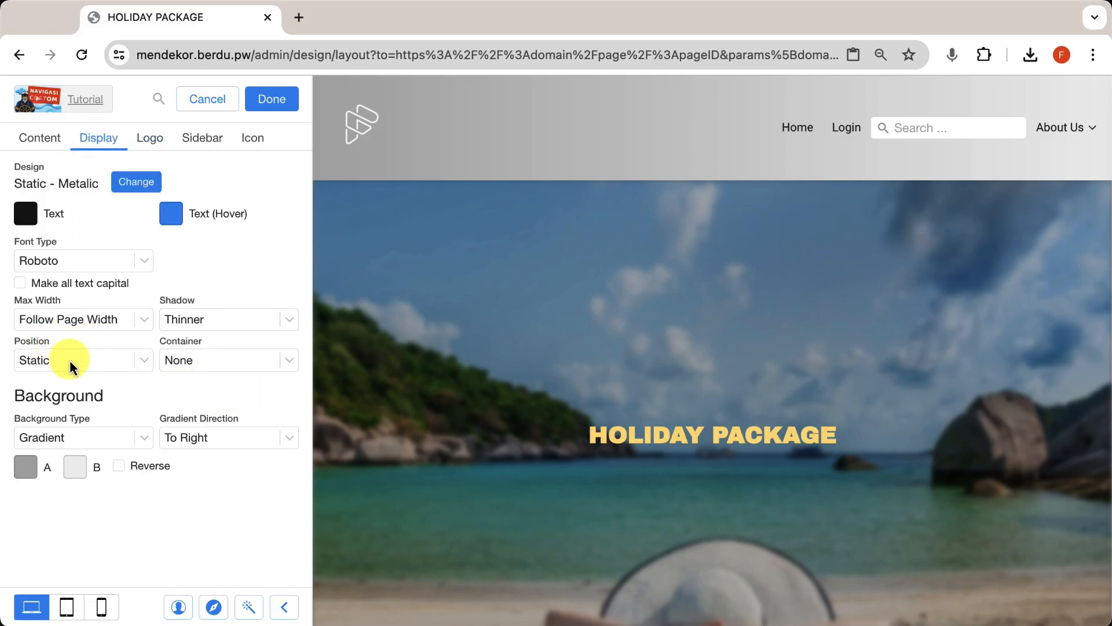
click(88, 365)
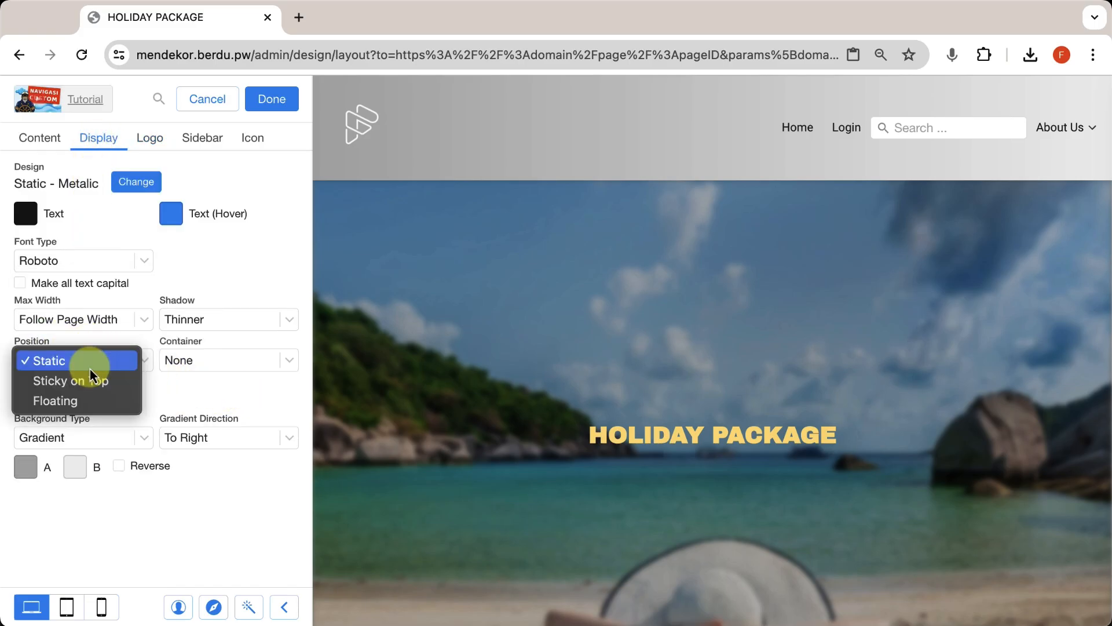
click(78, 404)
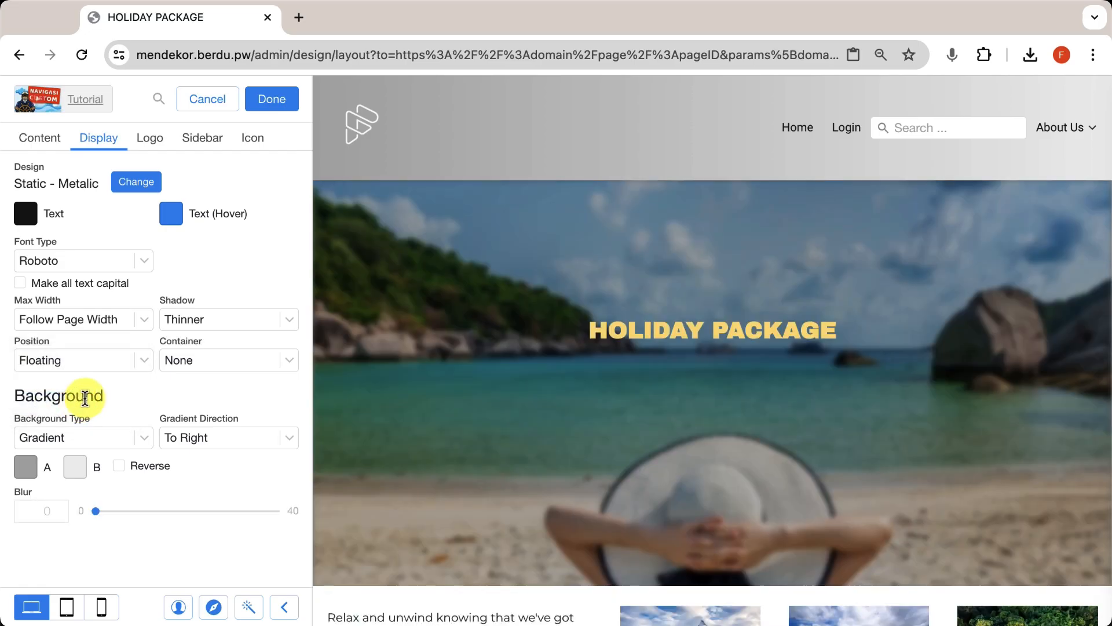
- Set the navigation's background type to Solid and make its background colour Transparent
click(126, 439)
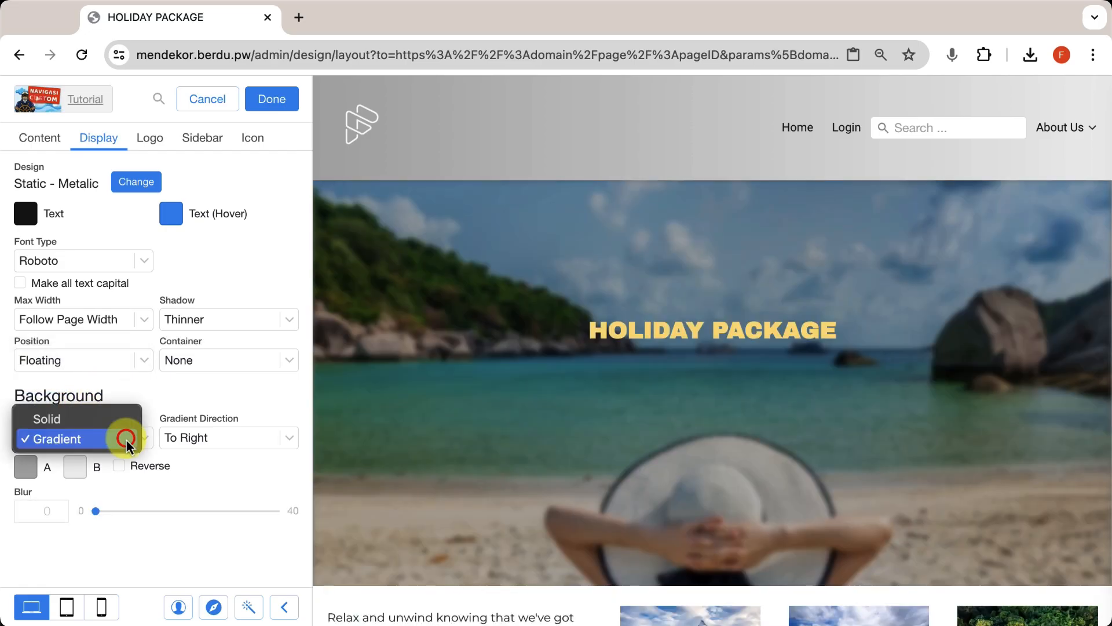
click(102, 421)
click(175, 444)
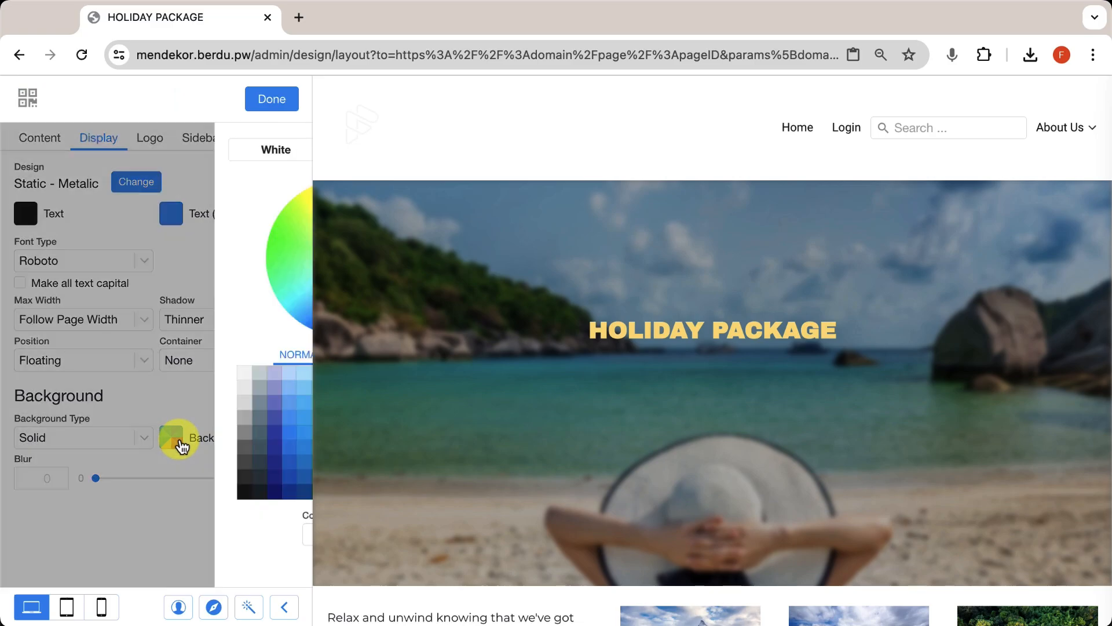
click(265, 156)
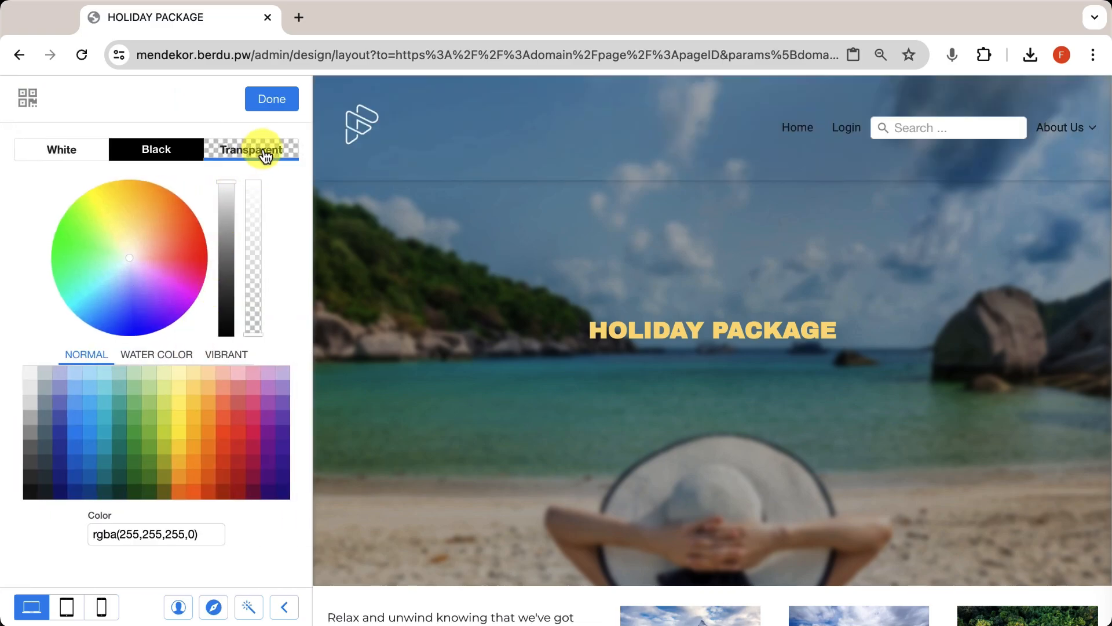
click(276, 107)
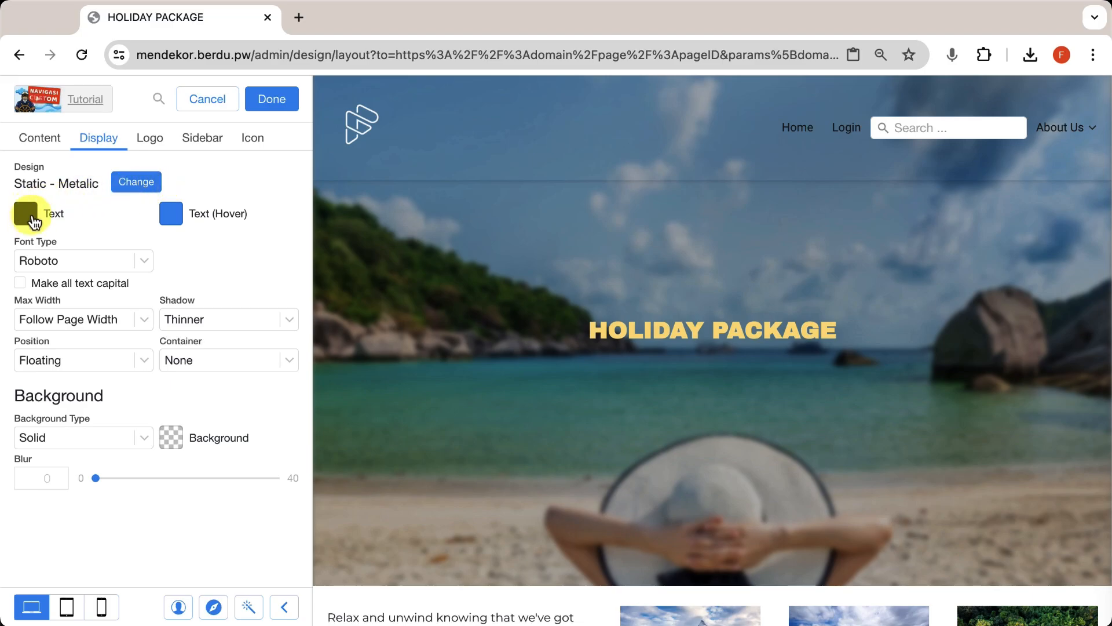
- Set the navigation's text colour to White and its hover text colour to orange #FFA000
click(29, 219)
click(72, 149)
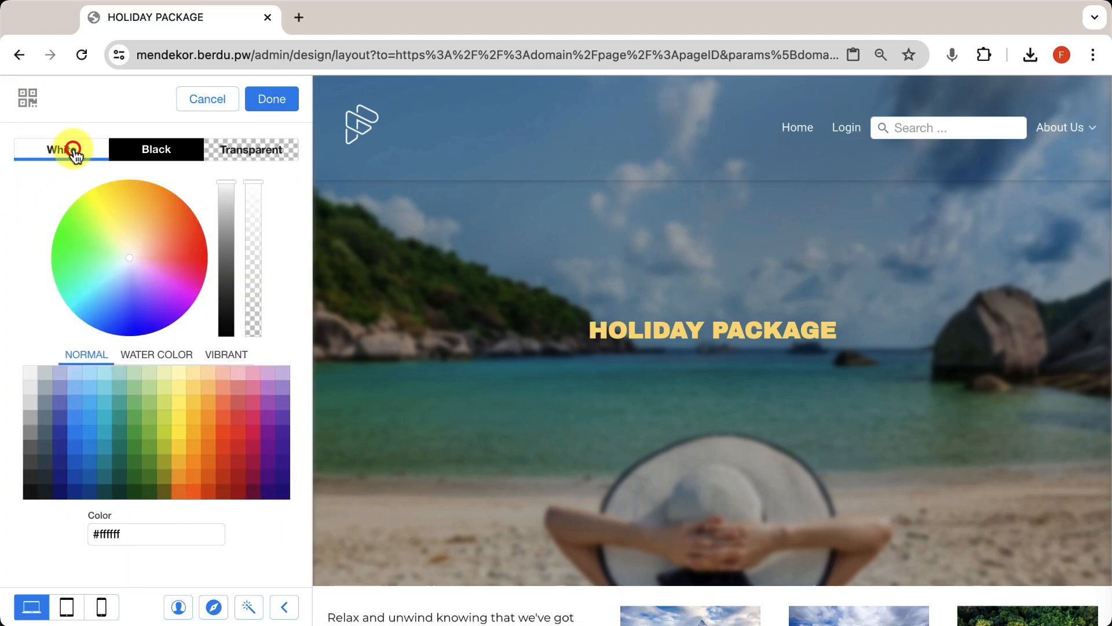
click(270, 102)
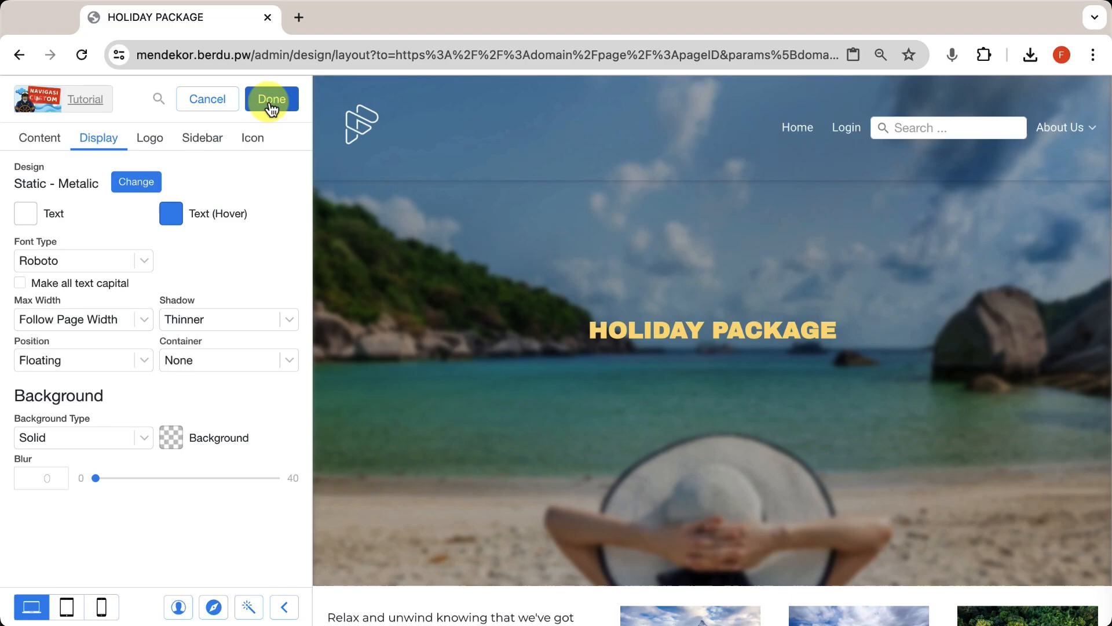
mouse_move(1069, 128)
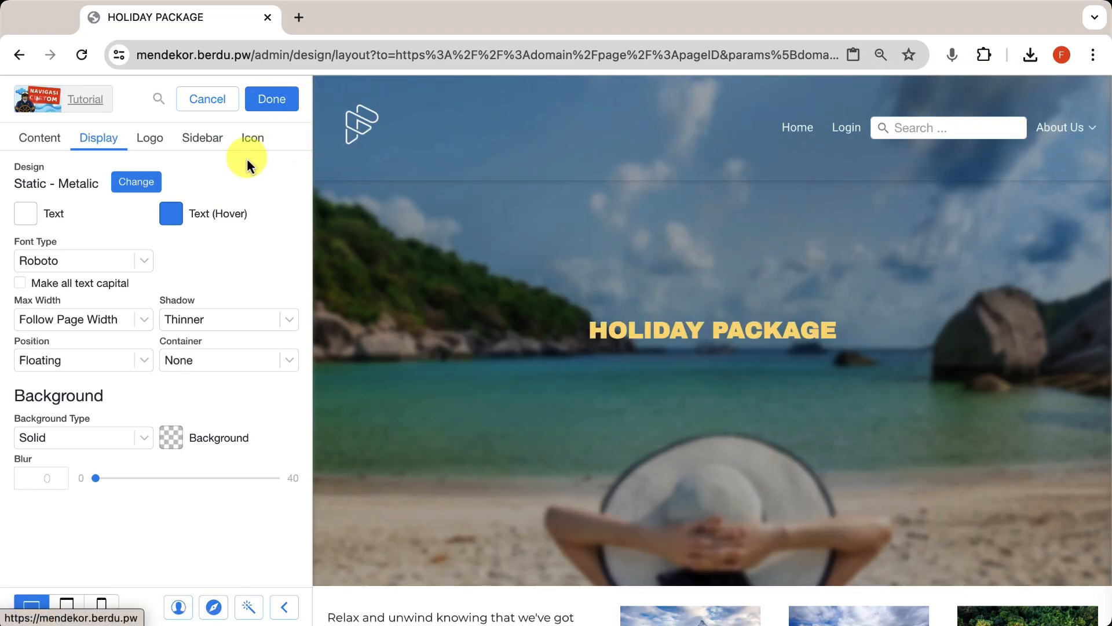
click(169, 222)
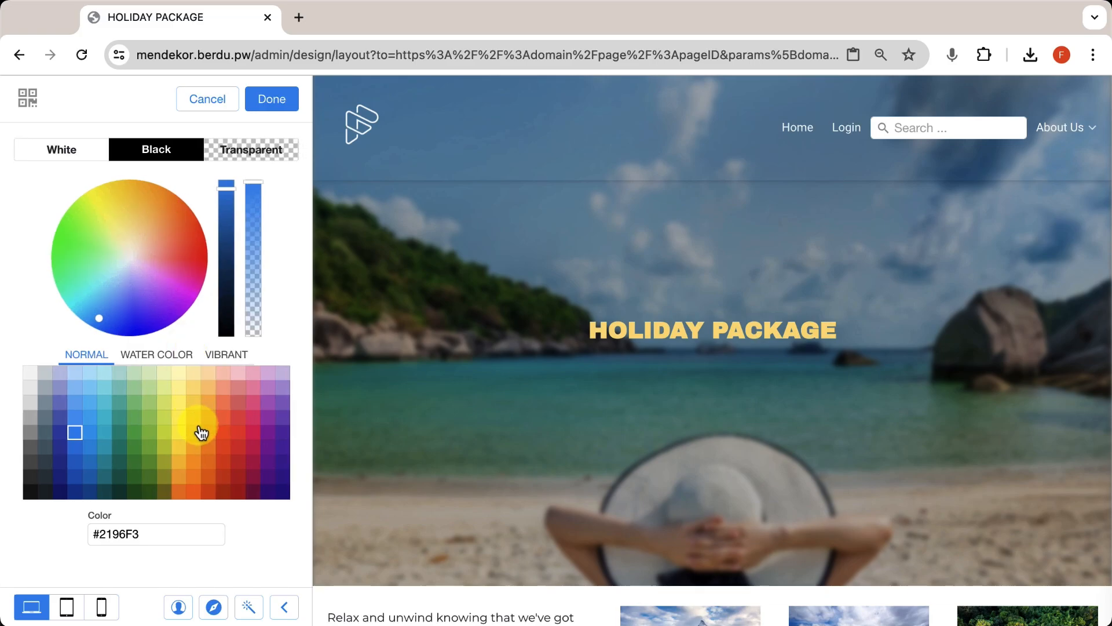
click(194, 463)
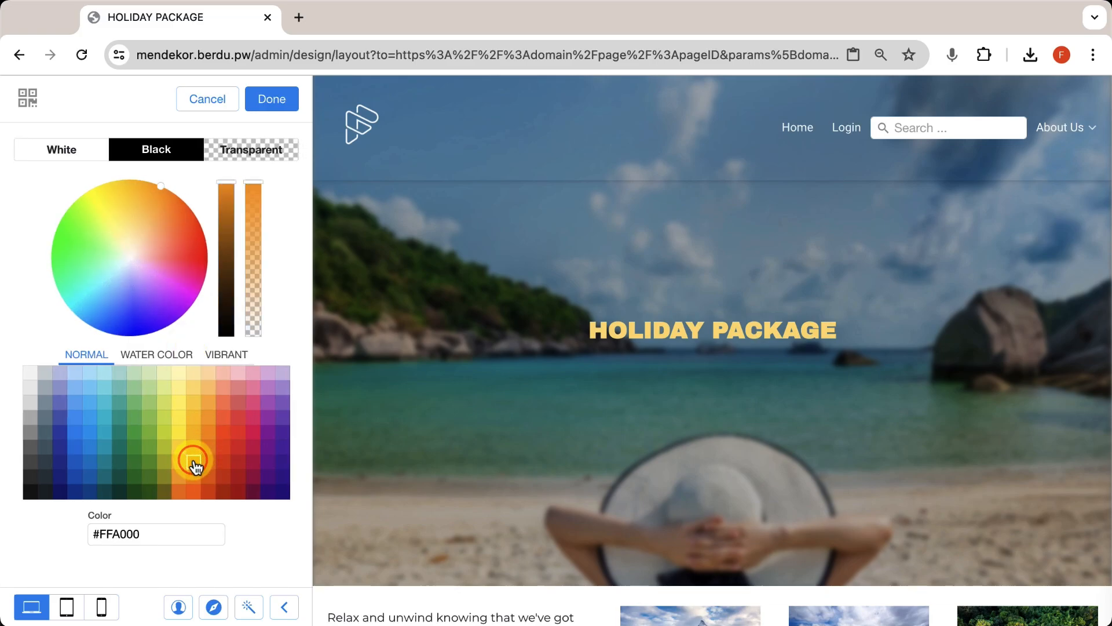
click(272, 99)
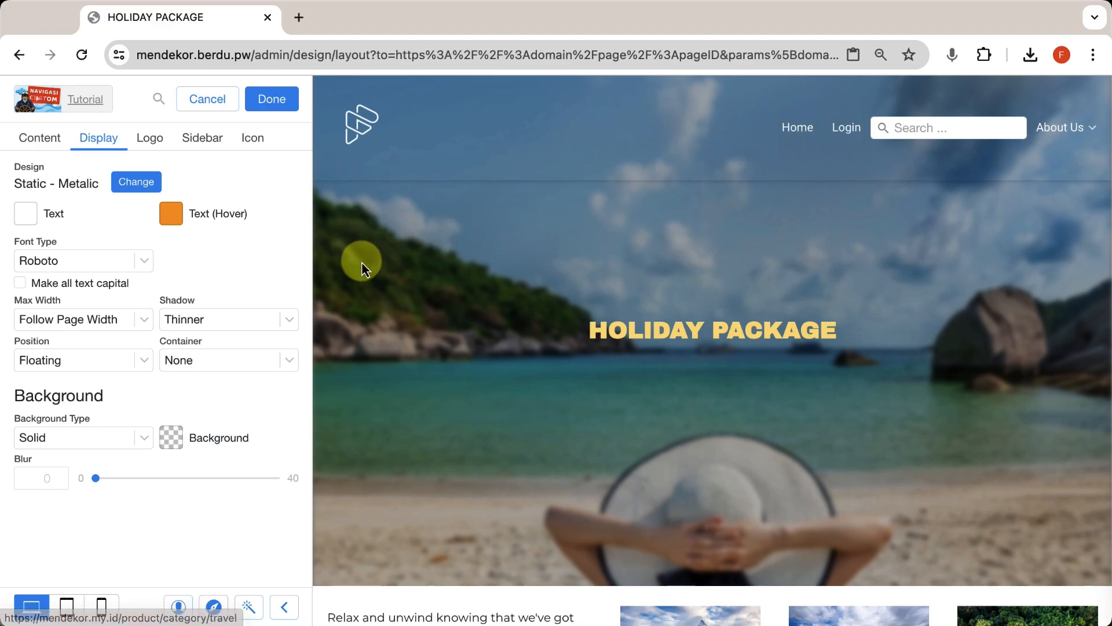
- Set the navigation's shadow to None, accept the section settings and save the page layout
click(267, 317)
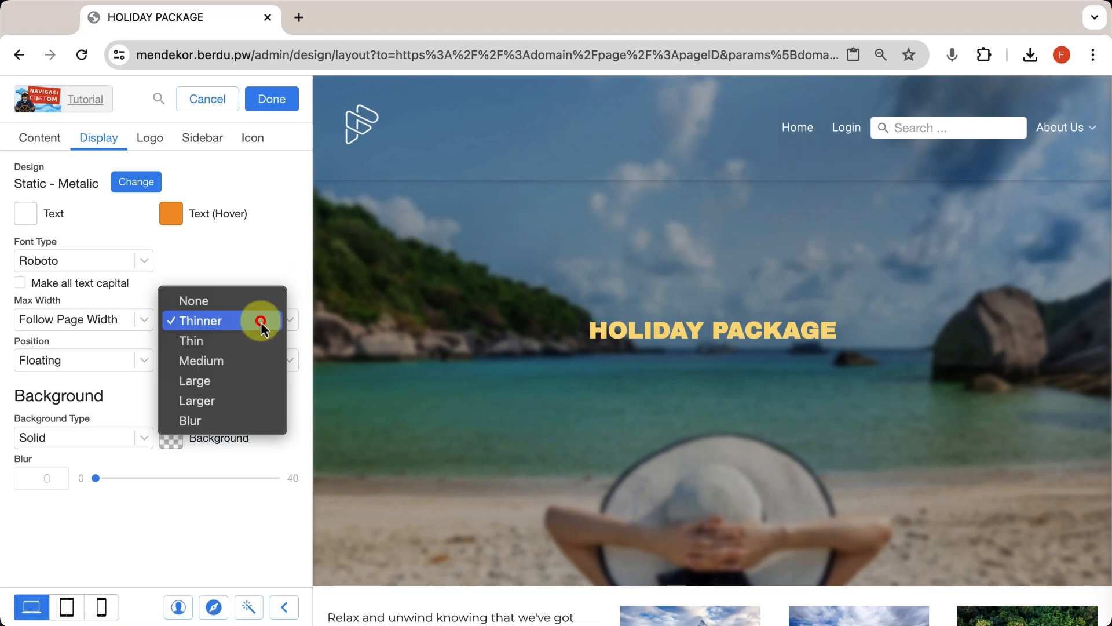
click(230, 303)
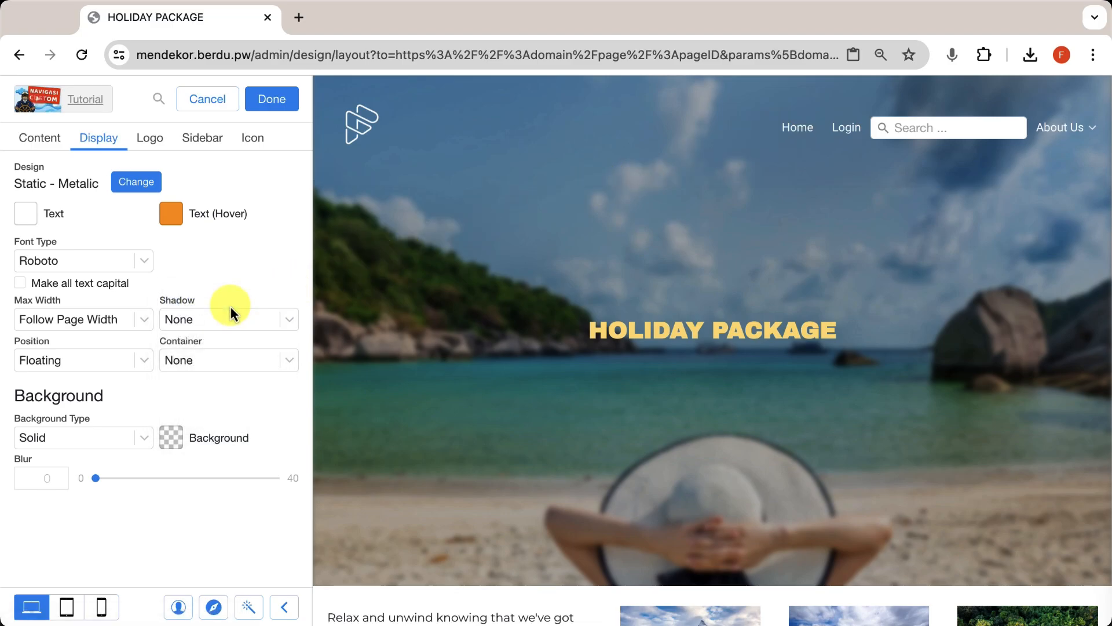
click(272, 101)
click(275, 102)
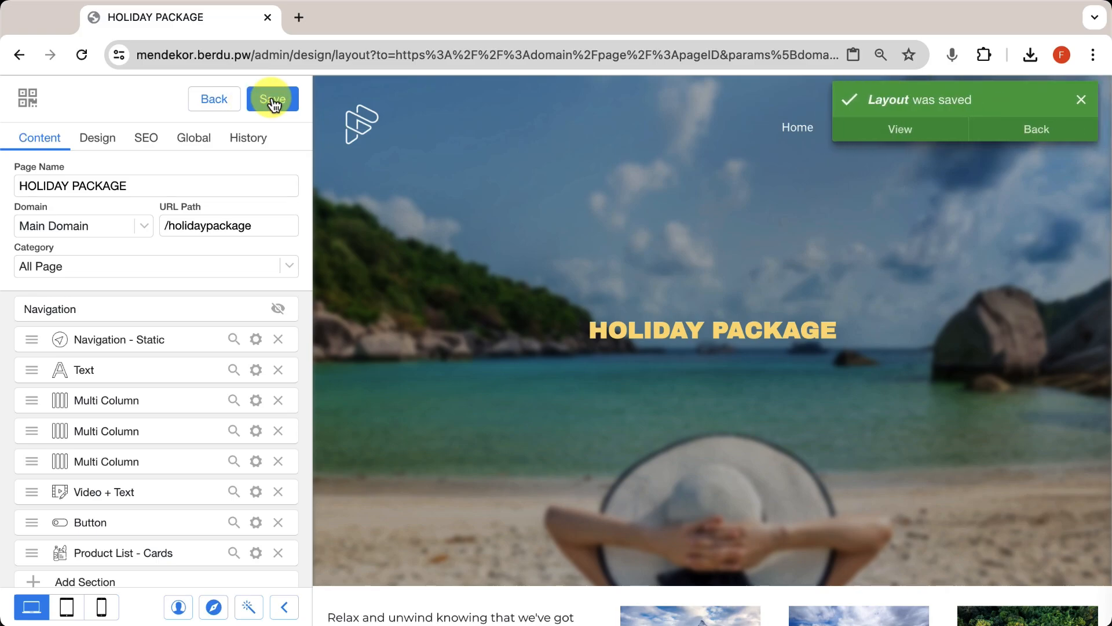
- View the published HOLIDAY PACKAGE page and look over its navigation, header image and the photo sections below
click(906, 127)
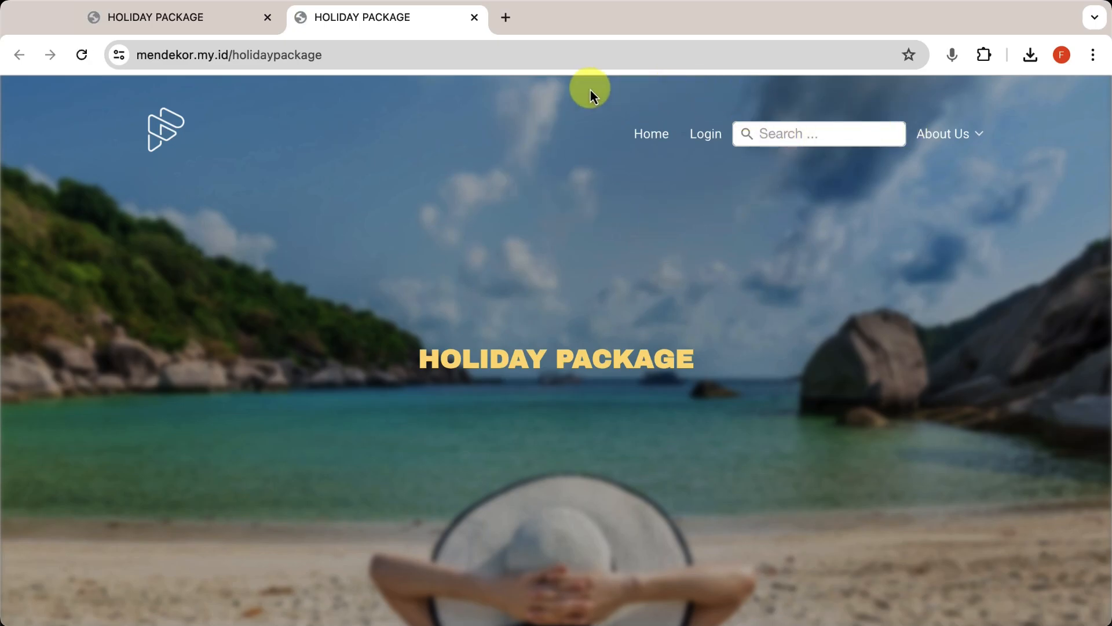
scroll(461, 155, down, 10)
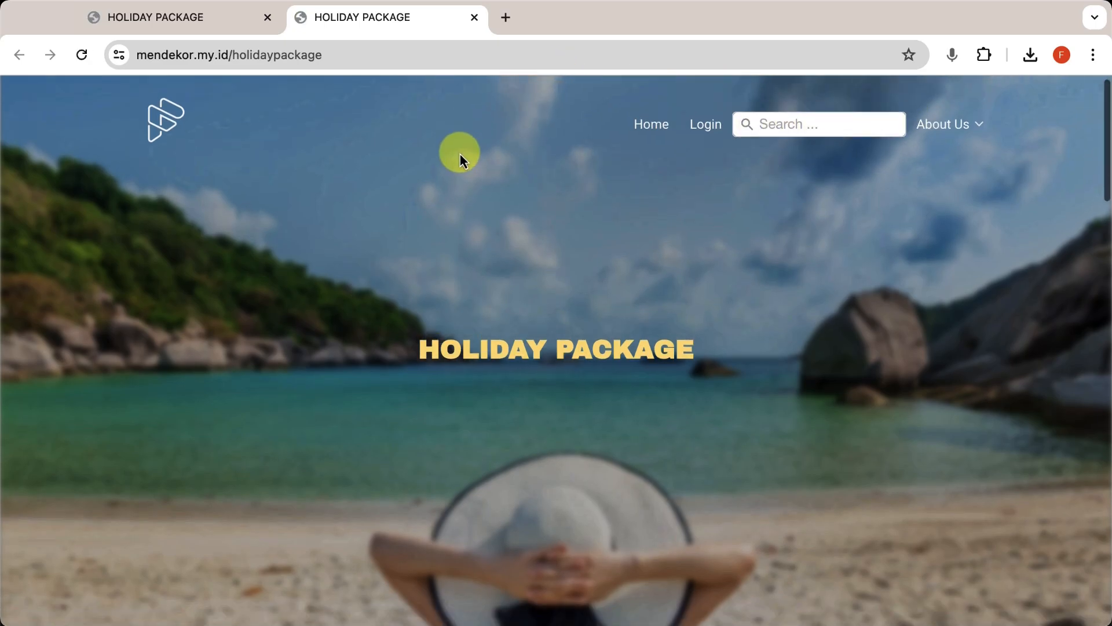
scroll(460, 154, down, 10)
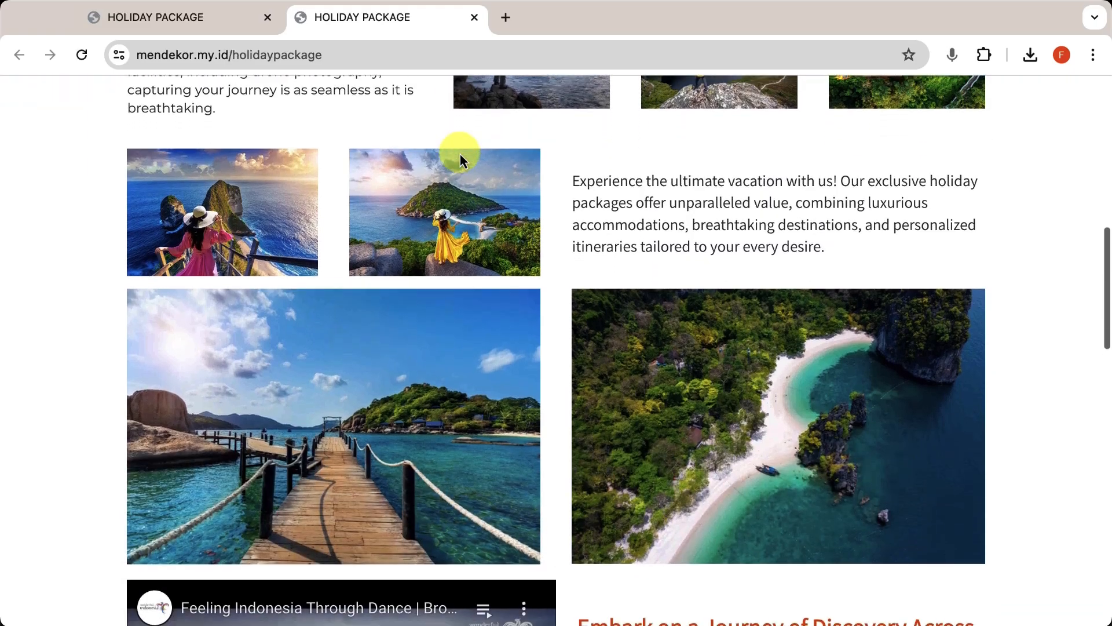
scroll(460, 155, up, 20)
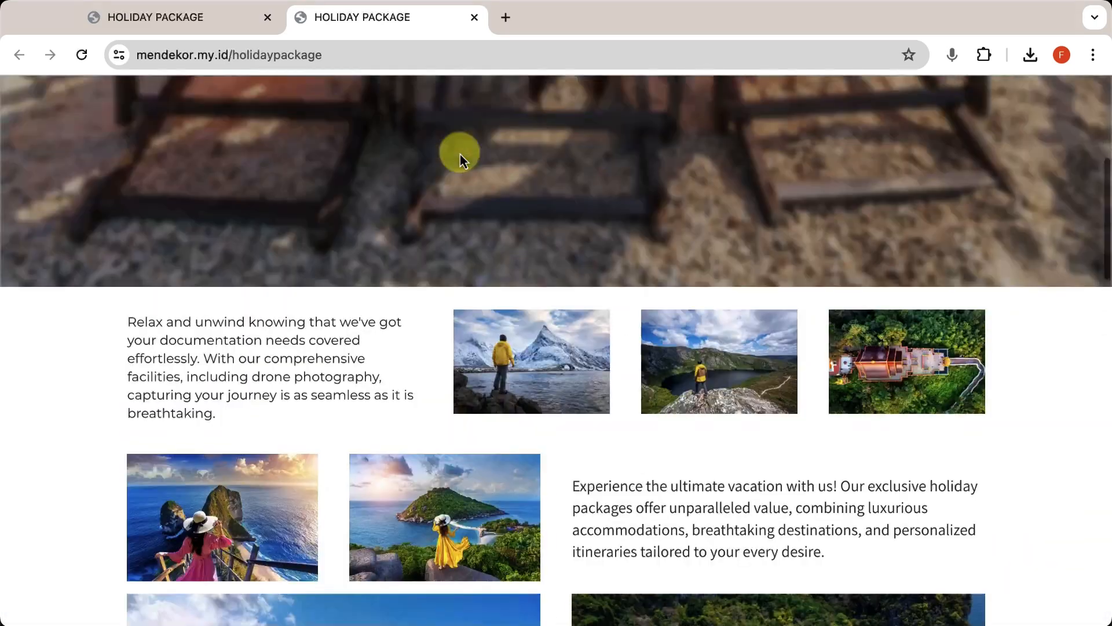